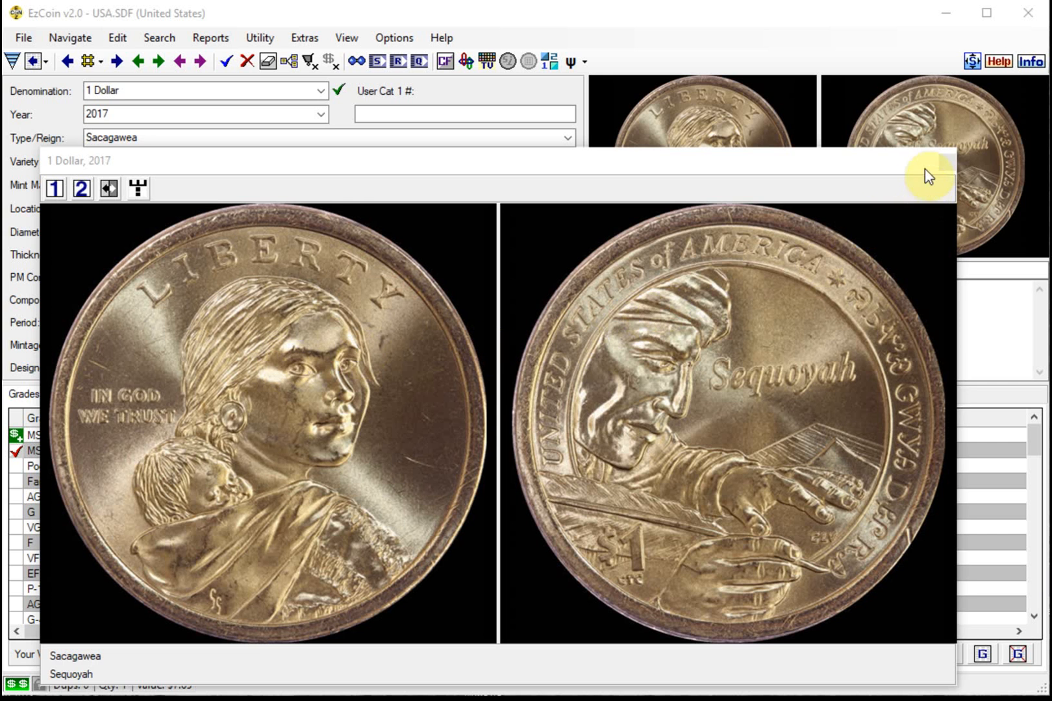
# Close the enlarged coin image window and clear all fields of the displayed coin record
pyautogui.click(943, 159)
pyautogui.click(355, 252)
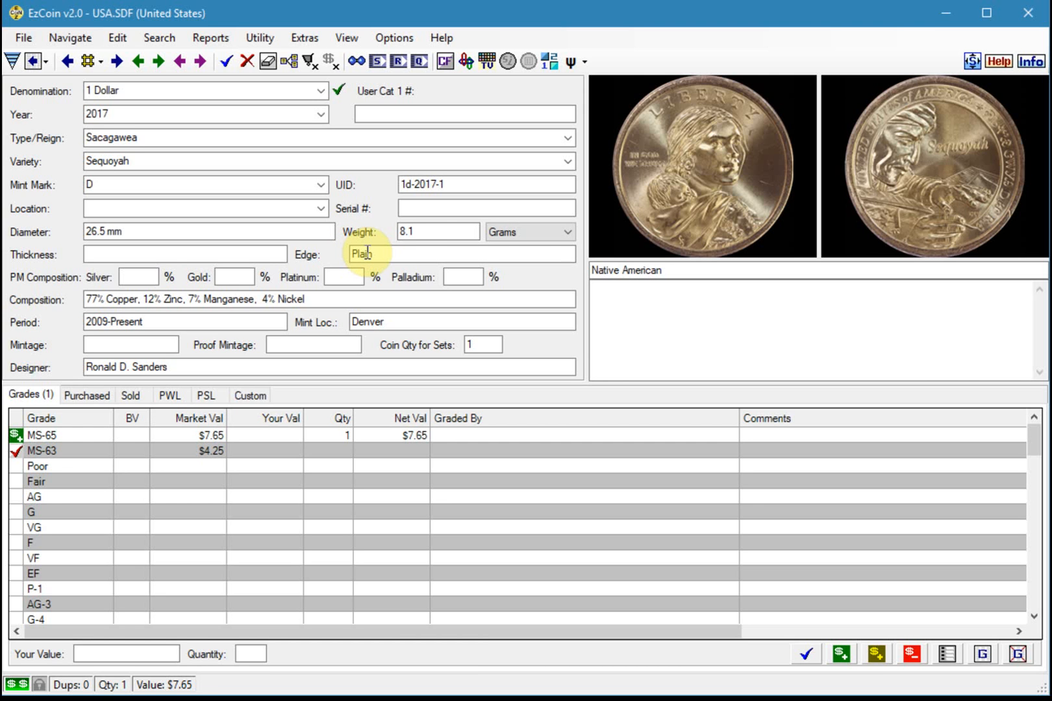
pyautogui.click(267, 62)
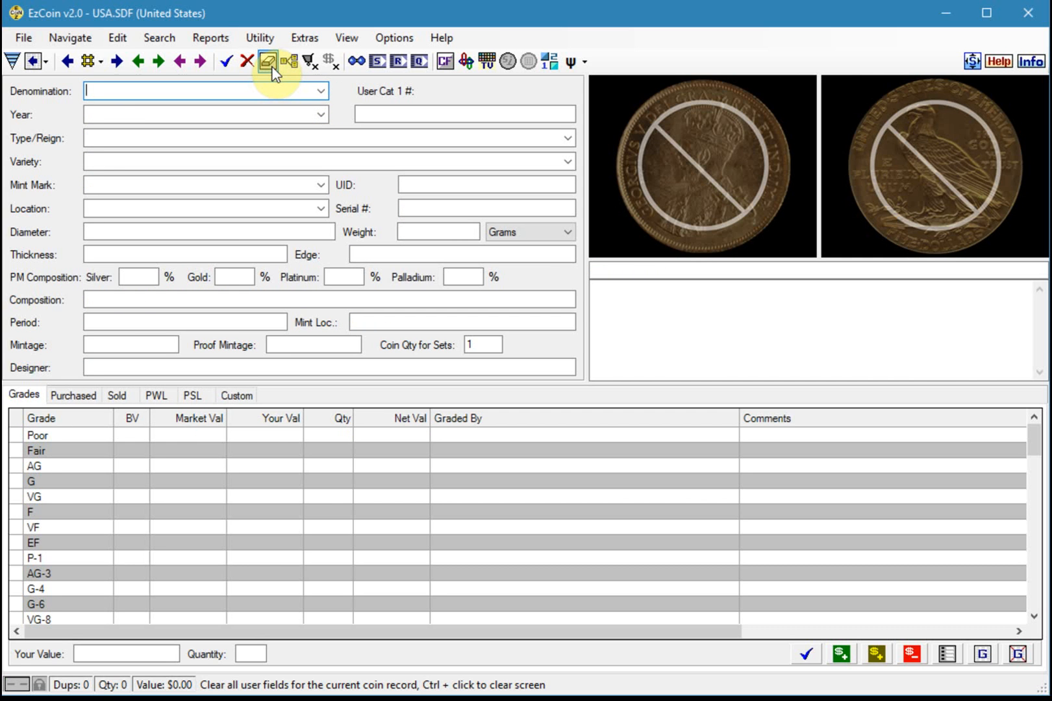
# Enable the preference that makes the Clear Fields button behavior mimic EzCoin version 1
pyautogui.click(398, 37)
pyautogui.click(422, 60)
pyautogui.click(434, 368)
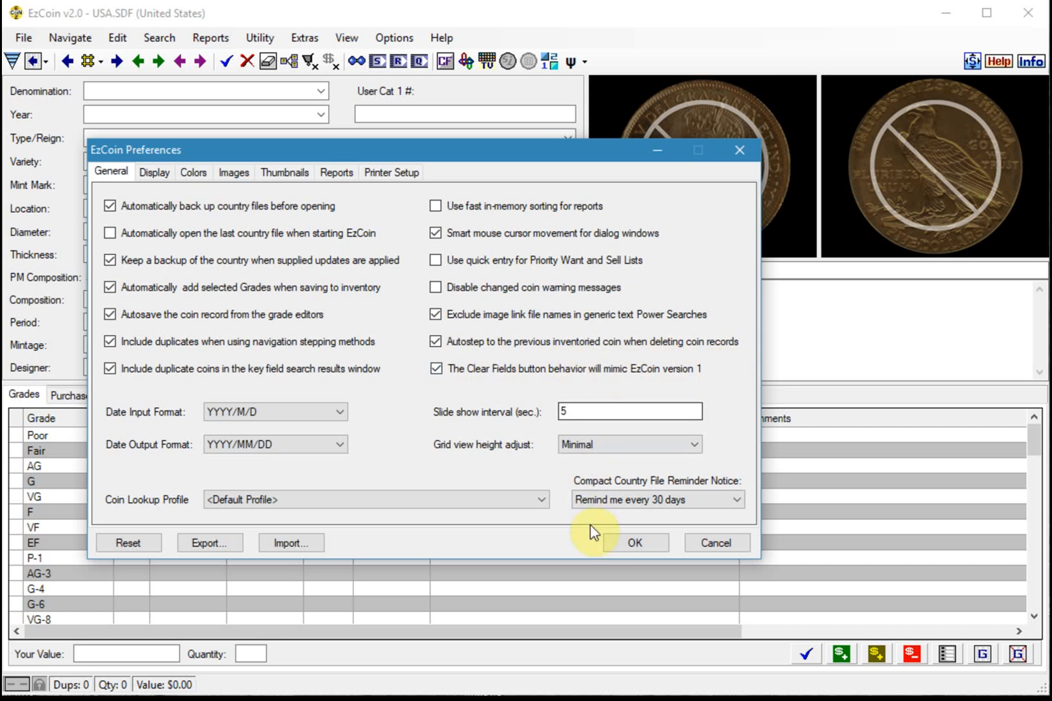
pyautogui.click(637, 542)
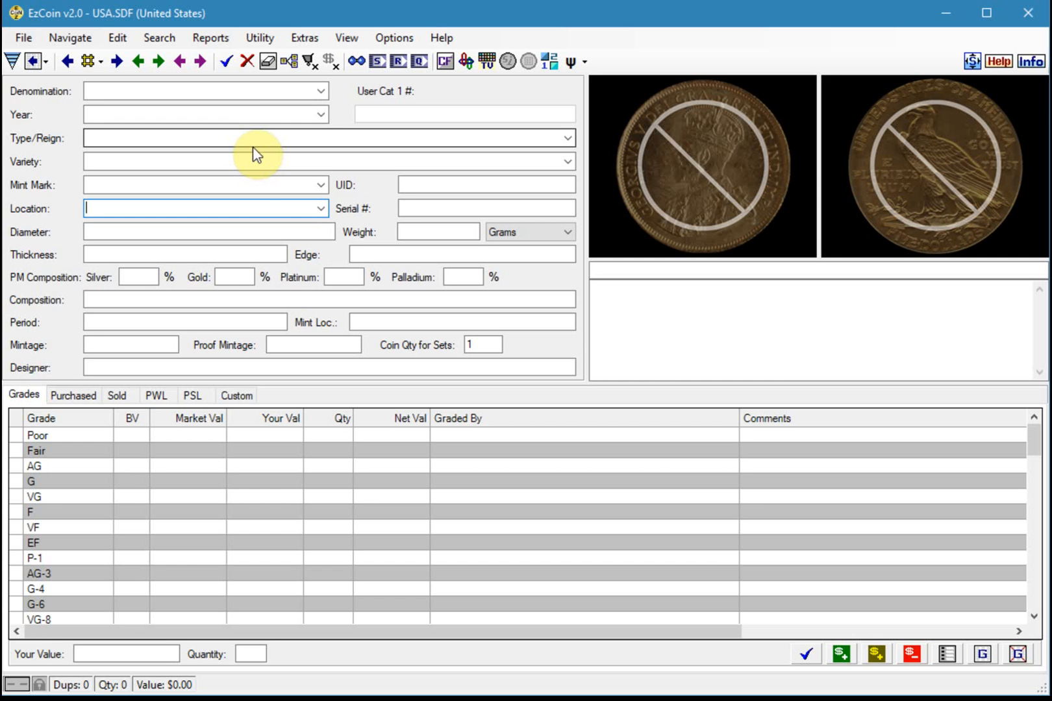
# Look up the 10 Cents coins from 1945 and load the Mercury record with mint mark D
pyautogui.click(321, 91)
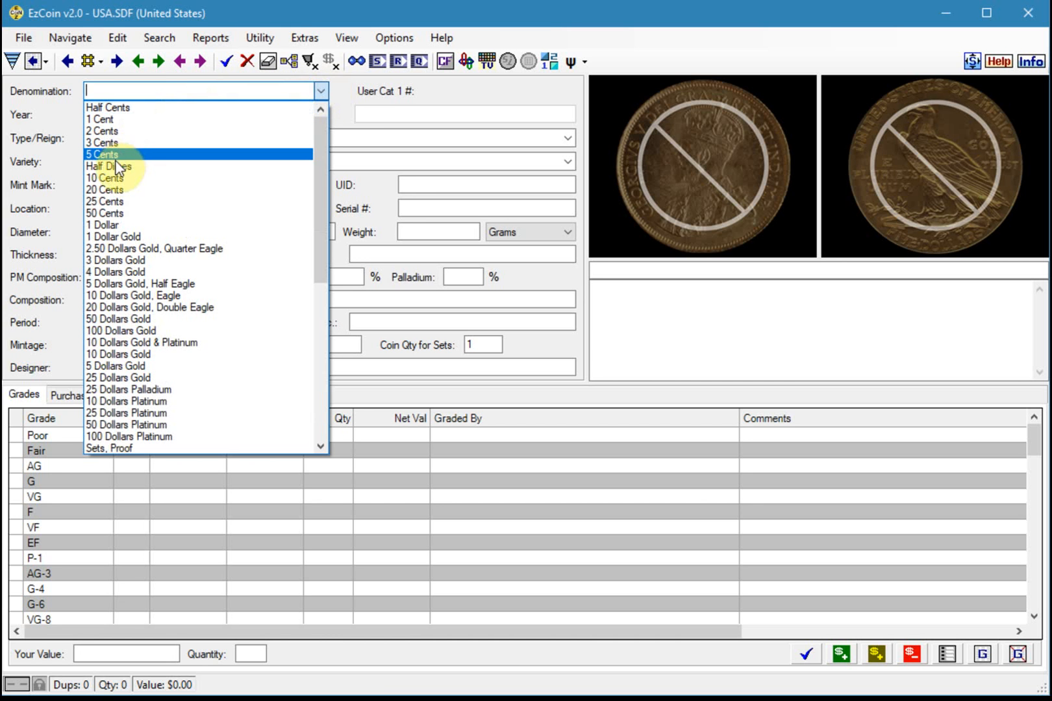
pyautogui.click(107, 179)
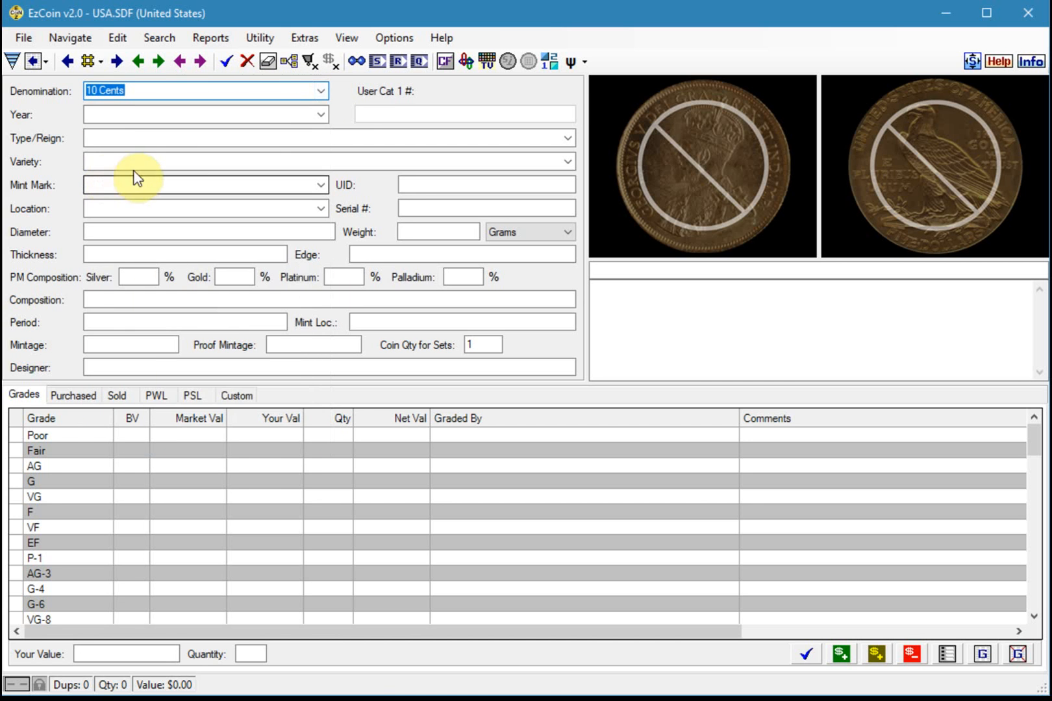
pyautogui.click(322, 117)
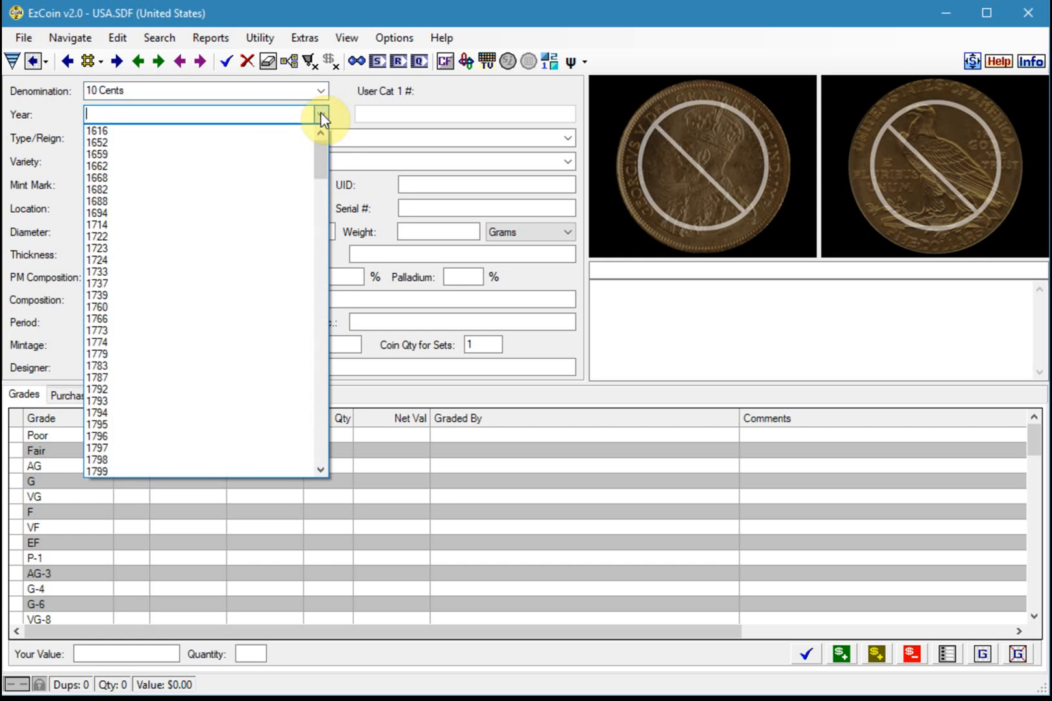
pyautogui.click(252, 115)
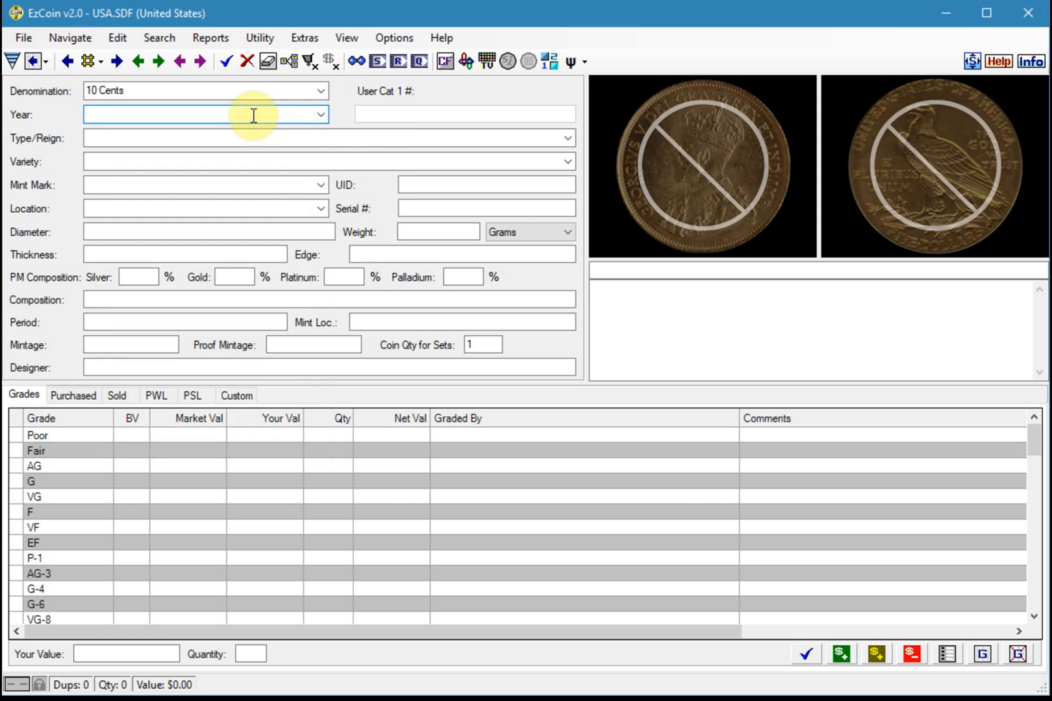
pyautogui.write('1945')
pyautogui.press('Return')
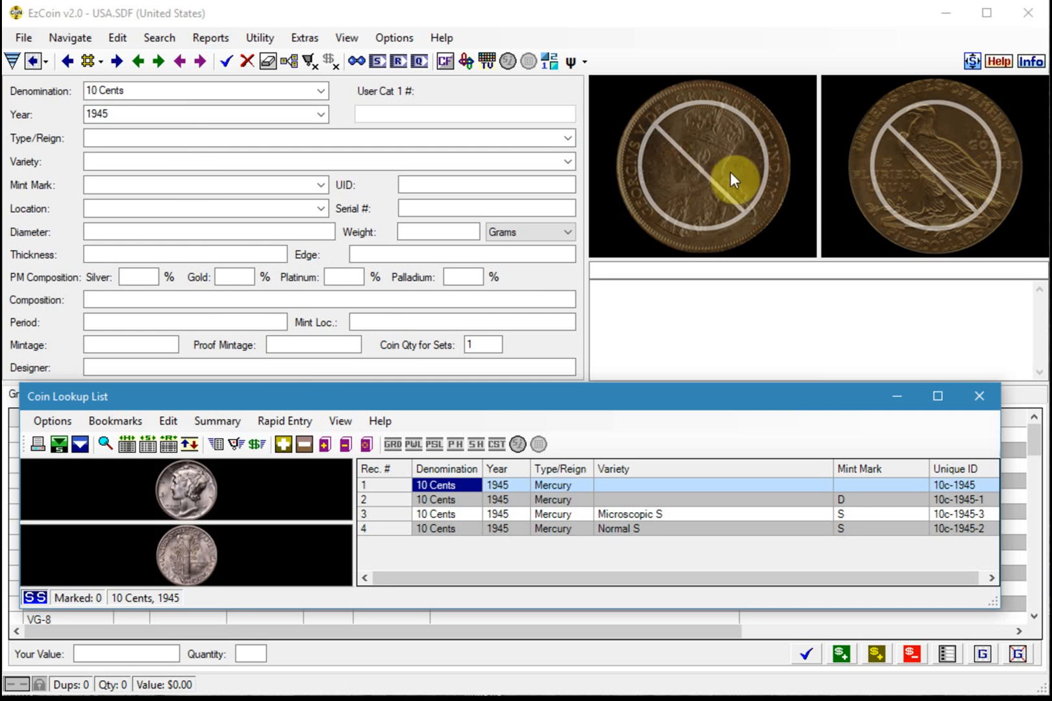
pyautogui.click(432, 498)
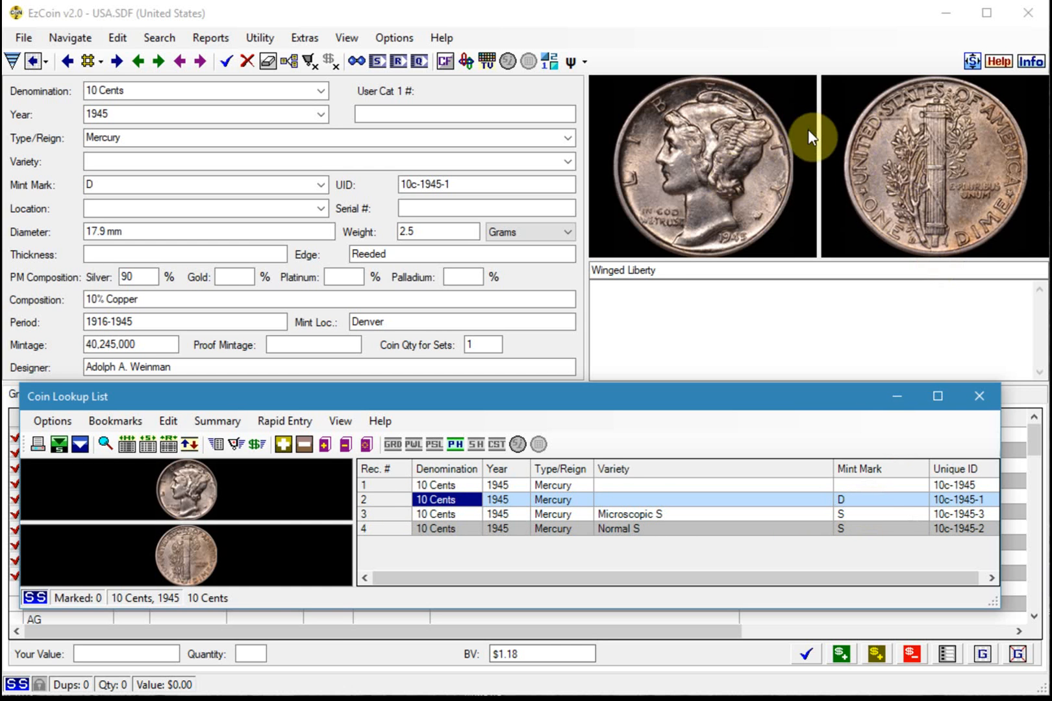
pyautogui.click(980, 394)
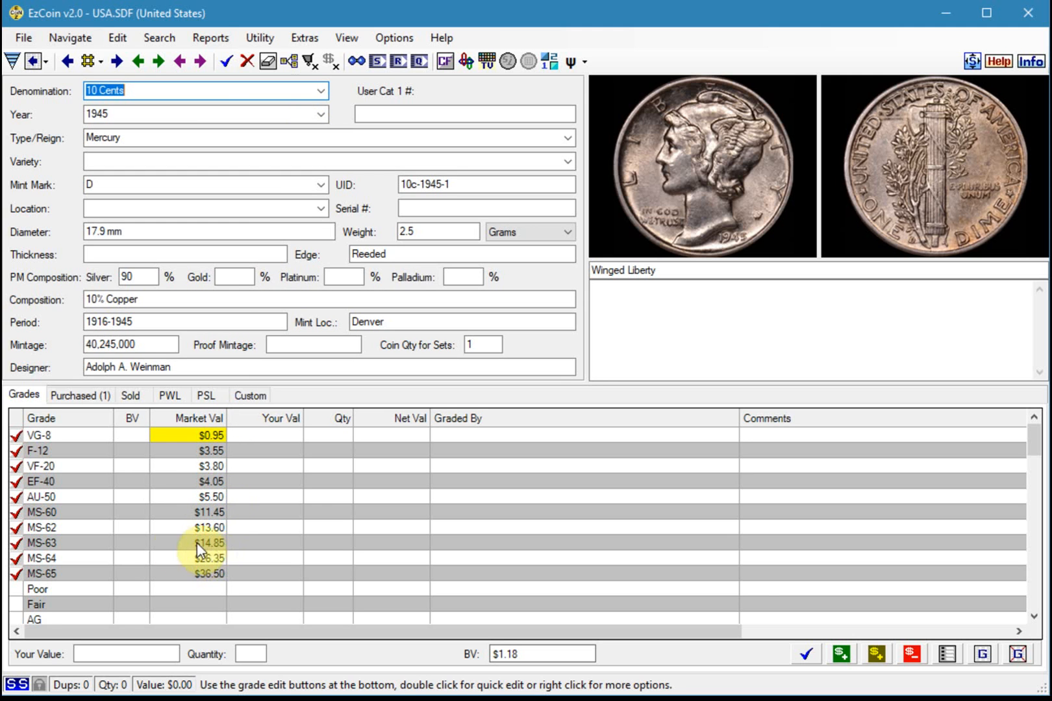
# Add the MS-63 grade of this coin to the inventory with quantity 1 and save the record
pyautogui.click(85, 543)
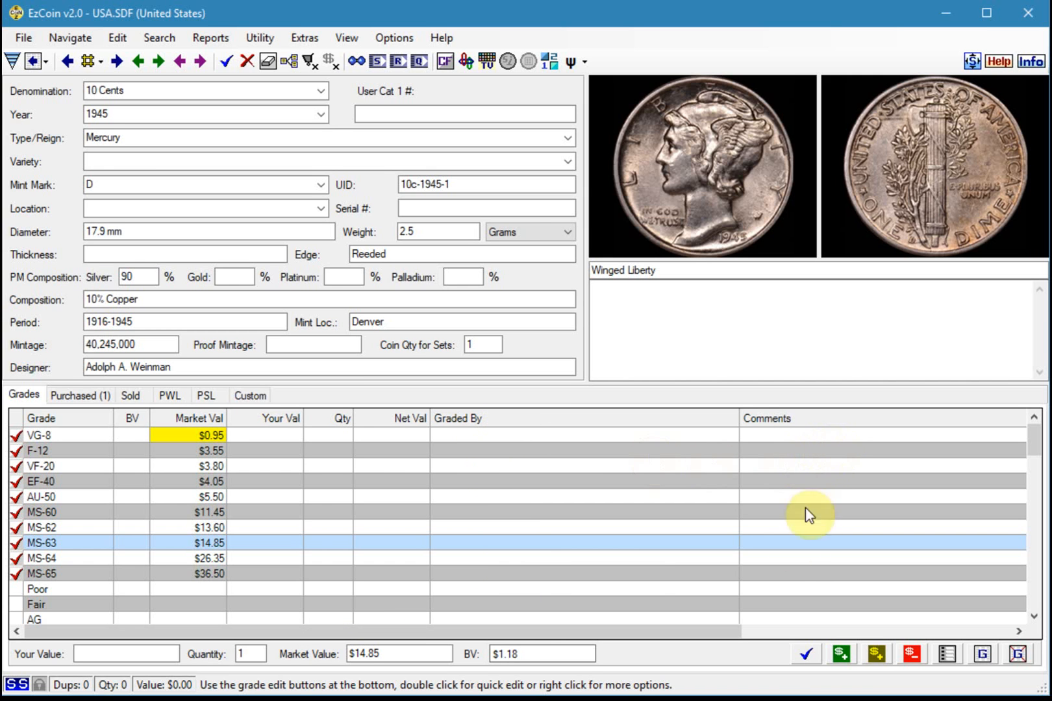
pyautogui.moveTo(727, 634); pyautogui.dragTo(631, 635)
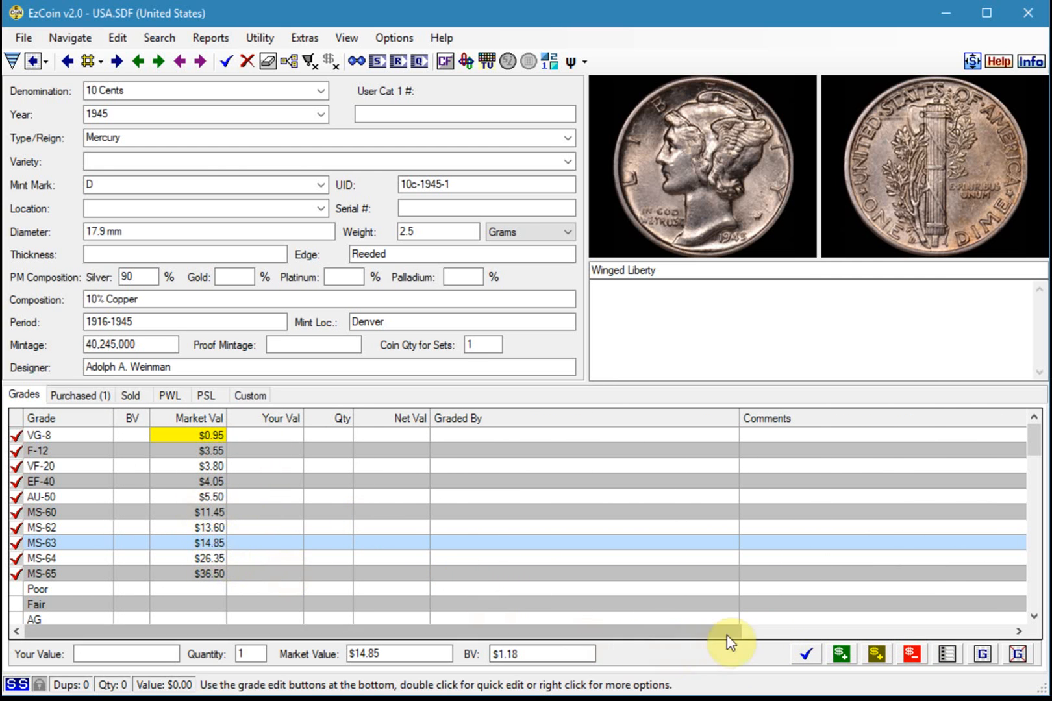
pyautogui.click(808, 660)
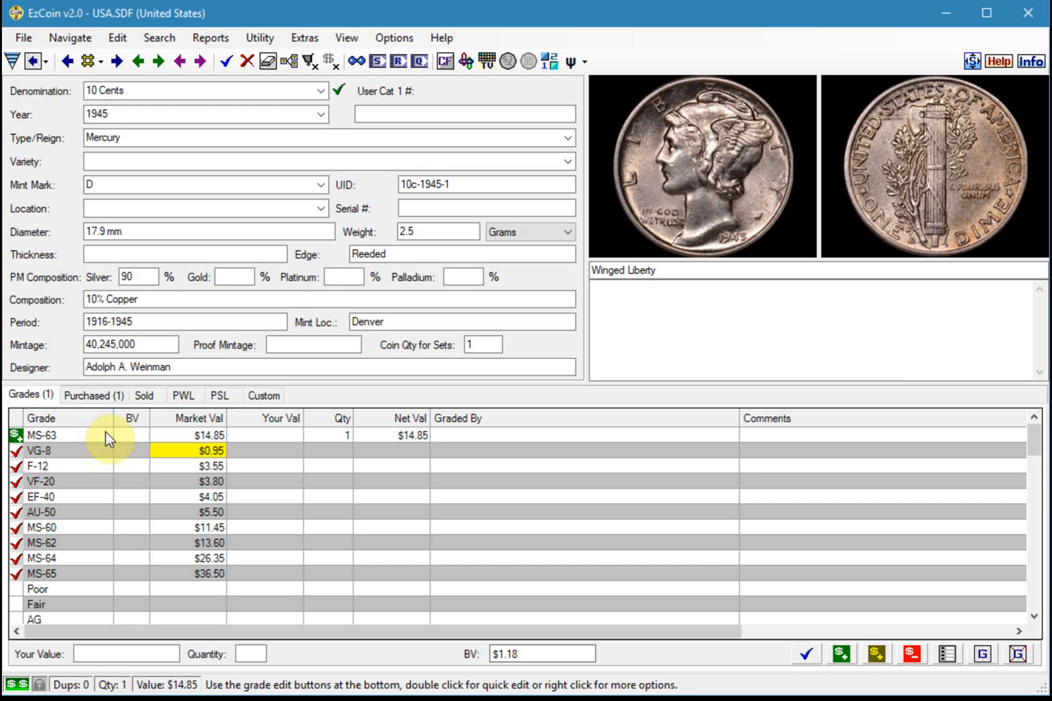
# Open the inventoried MS-63 grade for editing and set its grading service to PCGS: Professional Coin Grading Service
pyautogui.click(57, 433)
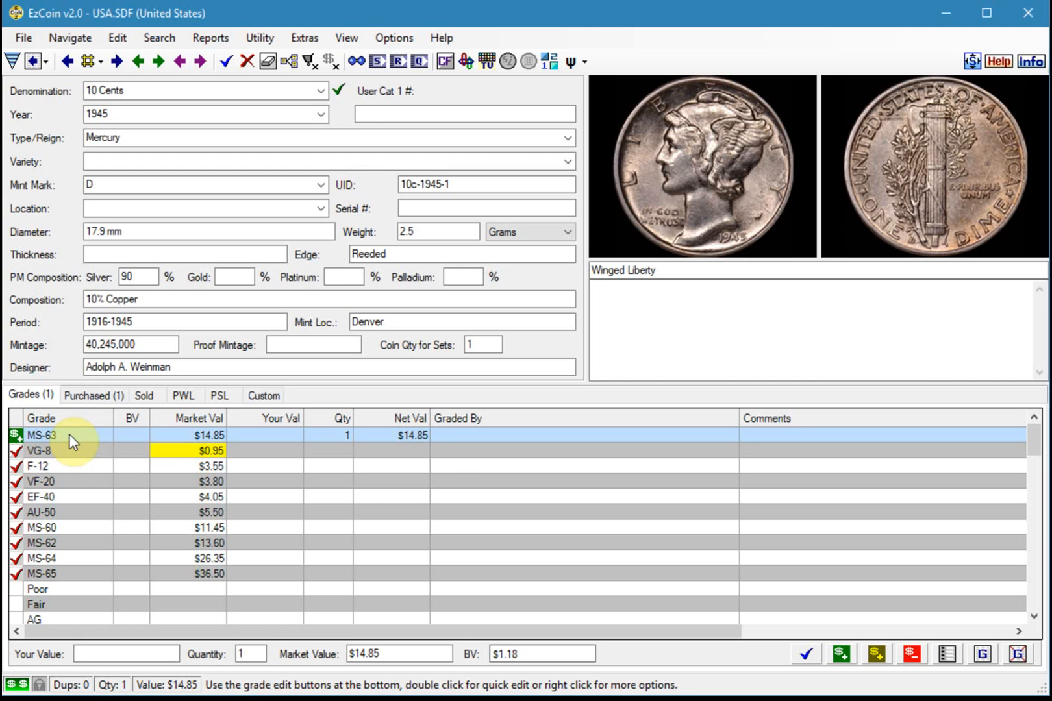
pyautogui.rightClick(69, 434)
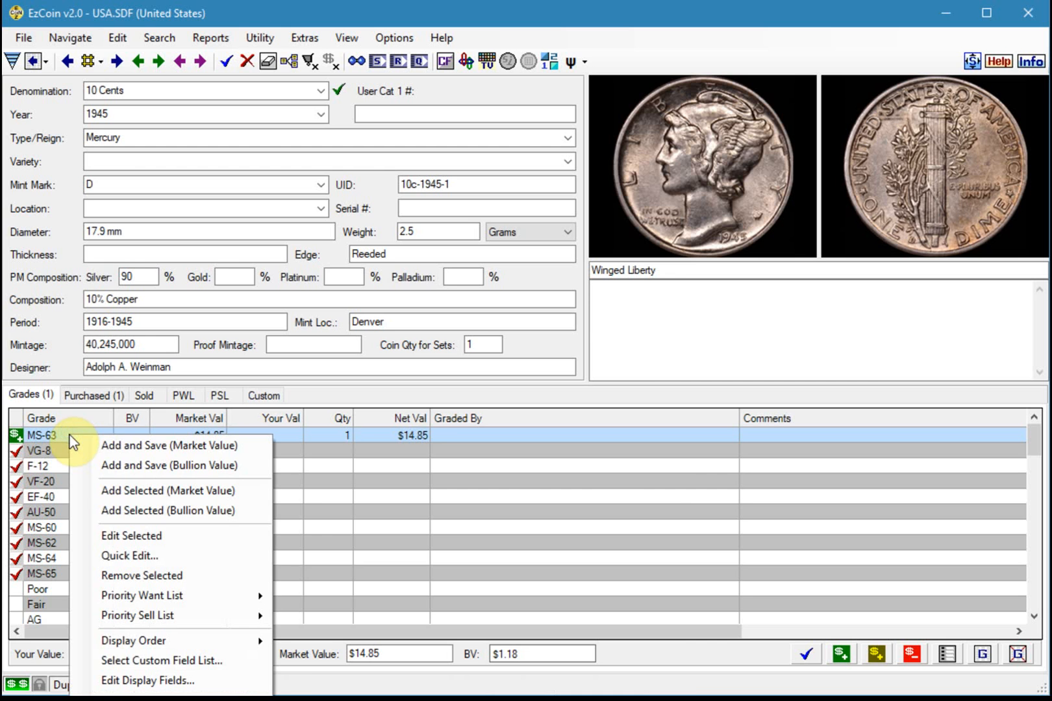
pyautogui.click(142, 537)
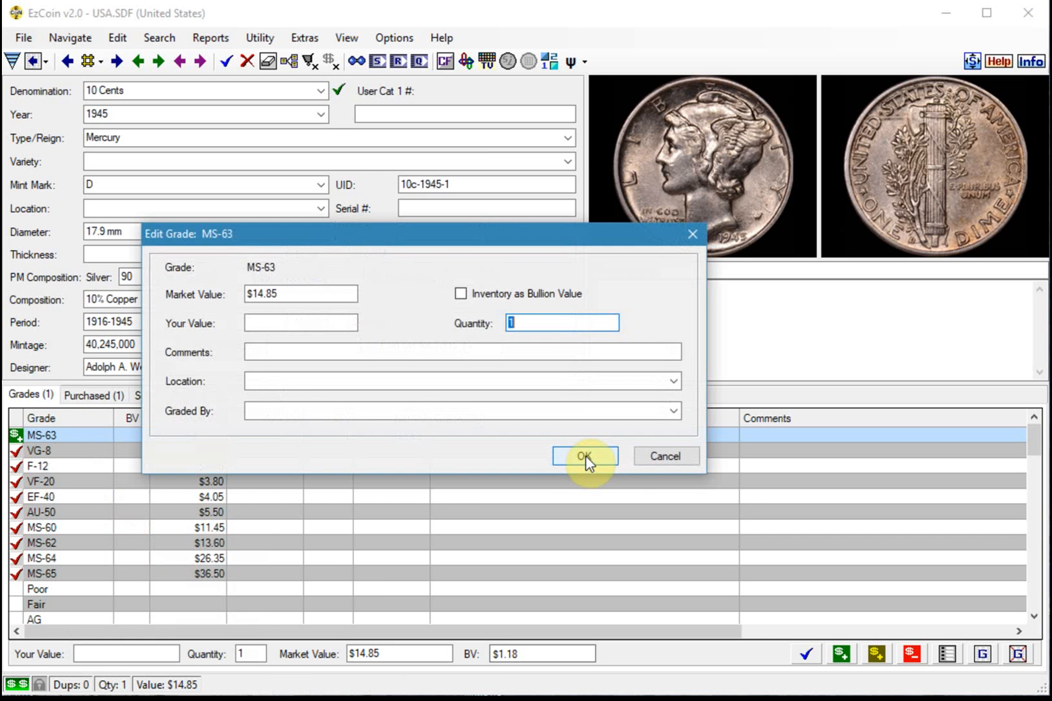
pyautogui.click(387, 411)
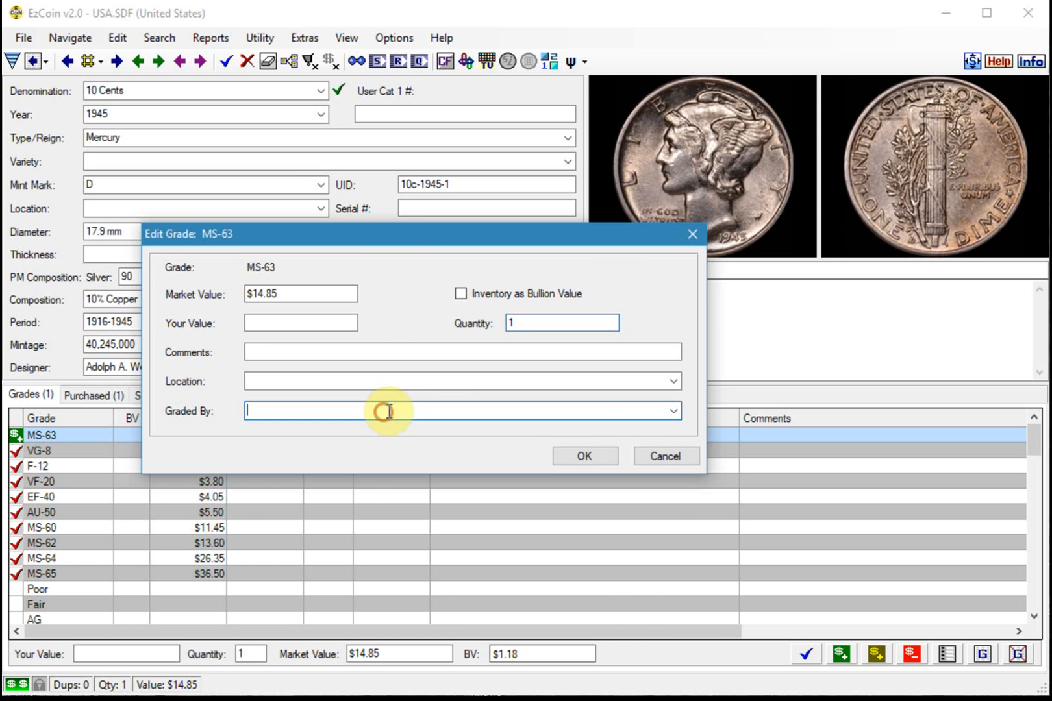
pyautogui.click(672, 411)
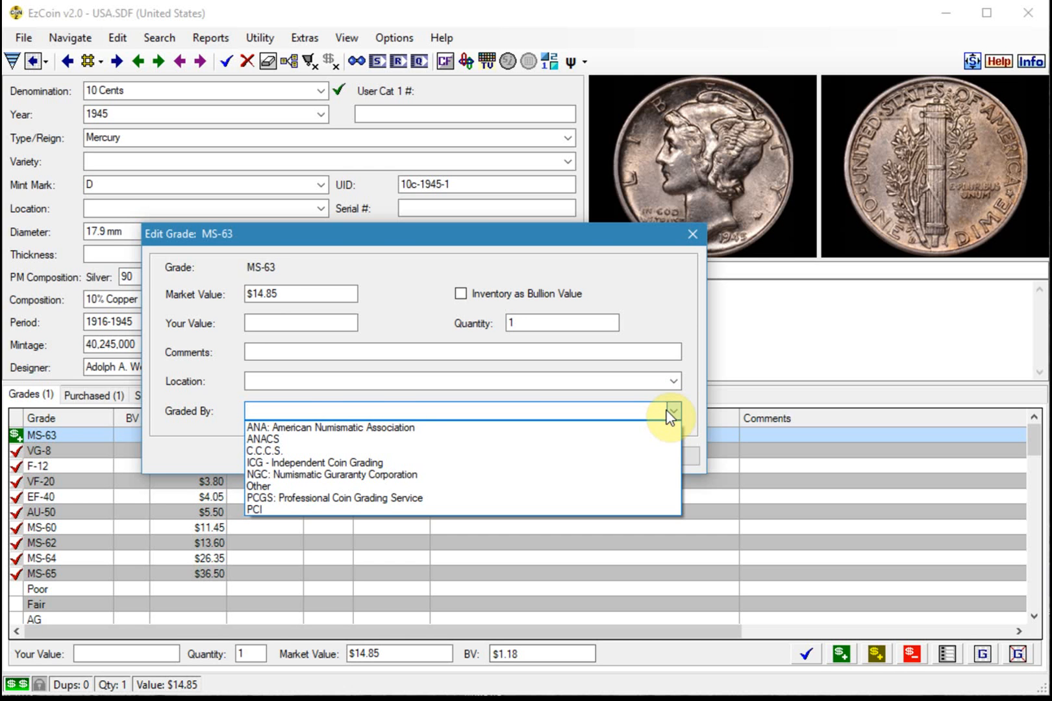
pyautogui.click(400, 496)
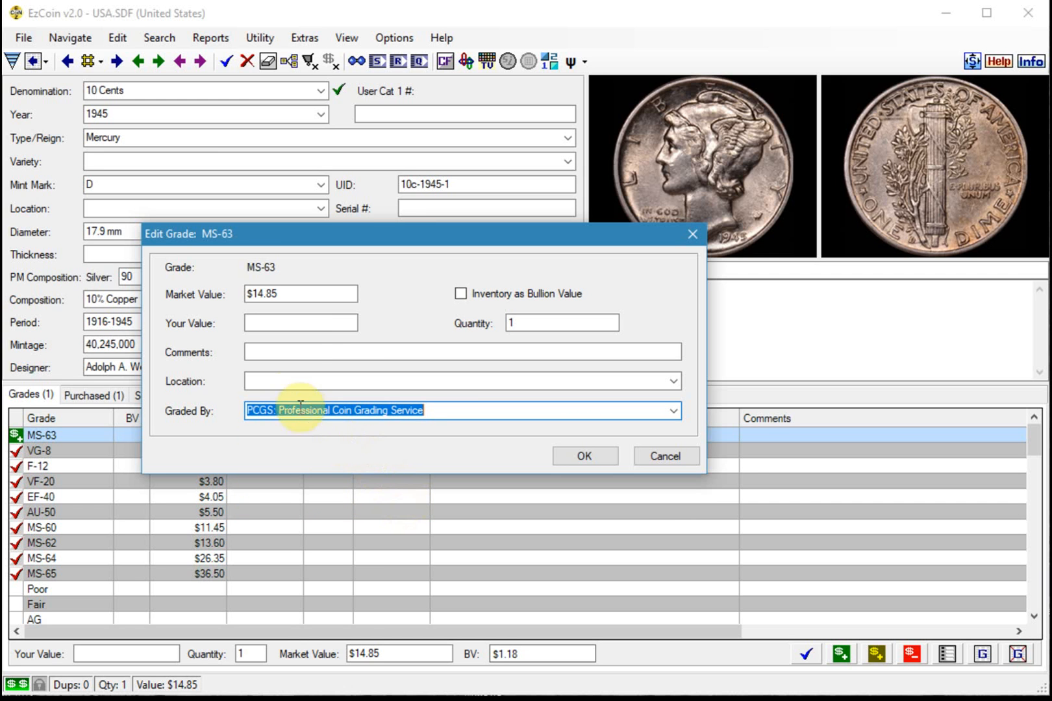
# Set the MS-63 grade's location to "US Dimes, book 2, Page 3" and save the coin record
pyautogui.click(275, 381)
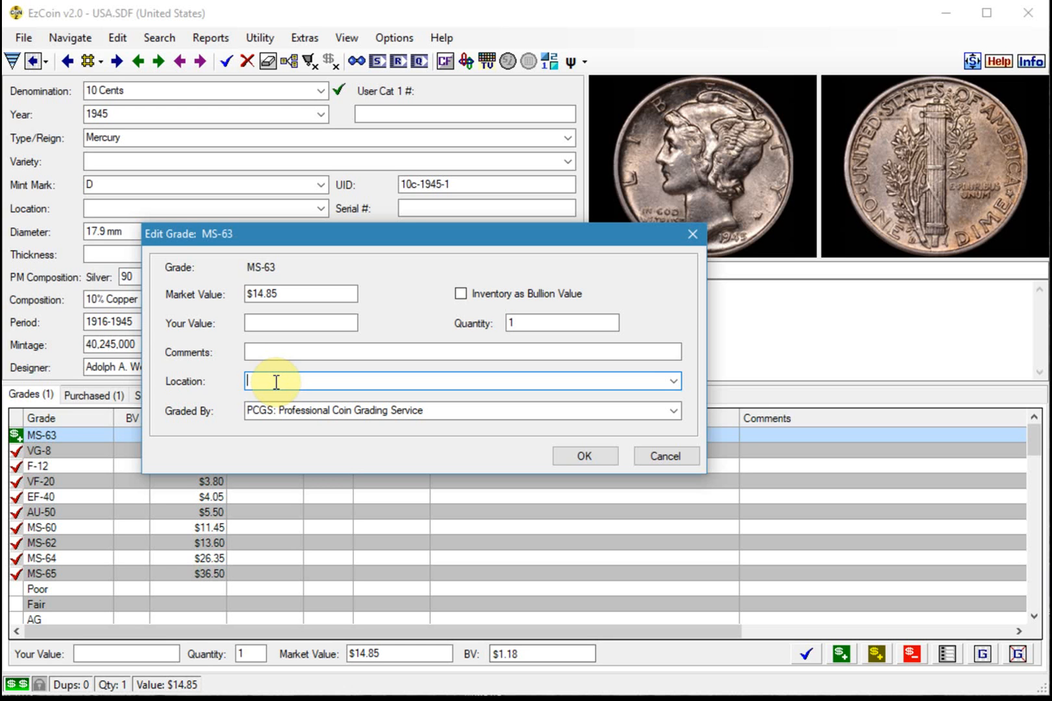
pyautogui.write('US Dimes, book 2, Page 3')
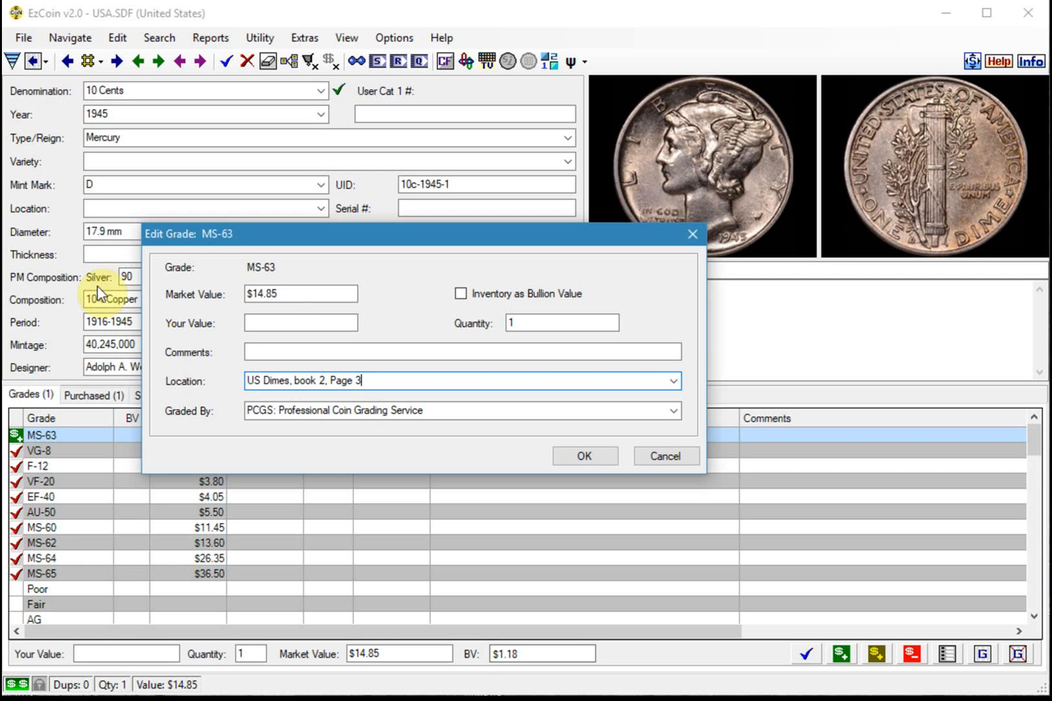
pyautogui.click(592, 457)
pyautogui.click(805, 654)
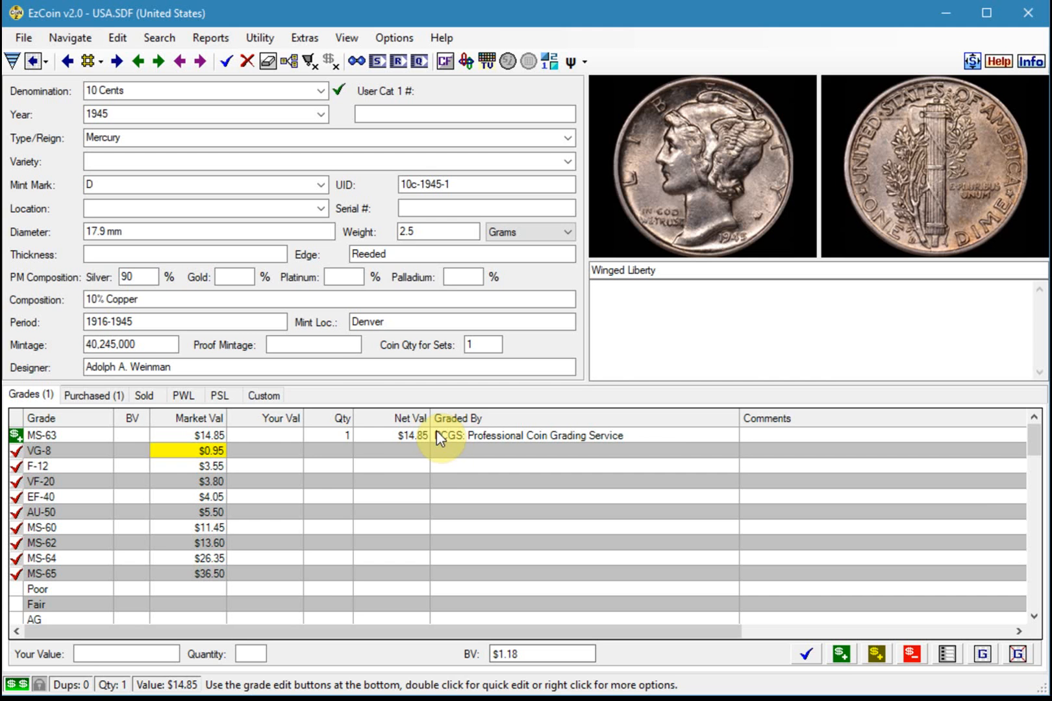
# Delete the existing MS-63 transaction from the coin's purchase history
pyautogui.click(91, 397)
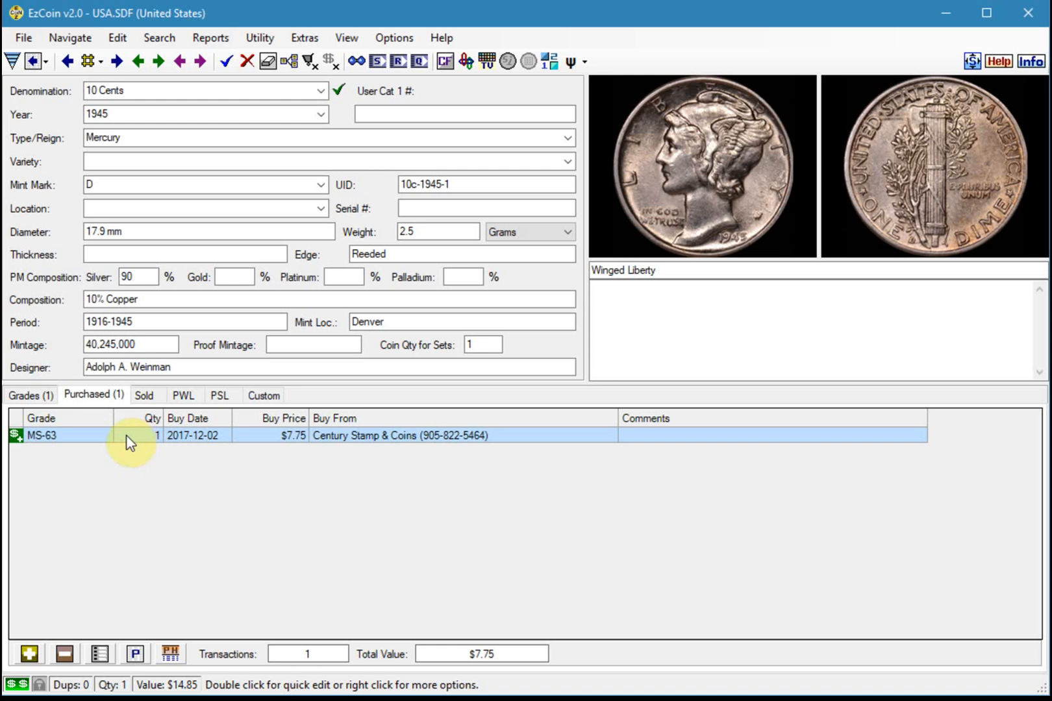
pyautogui.doubleClick(83, 434)
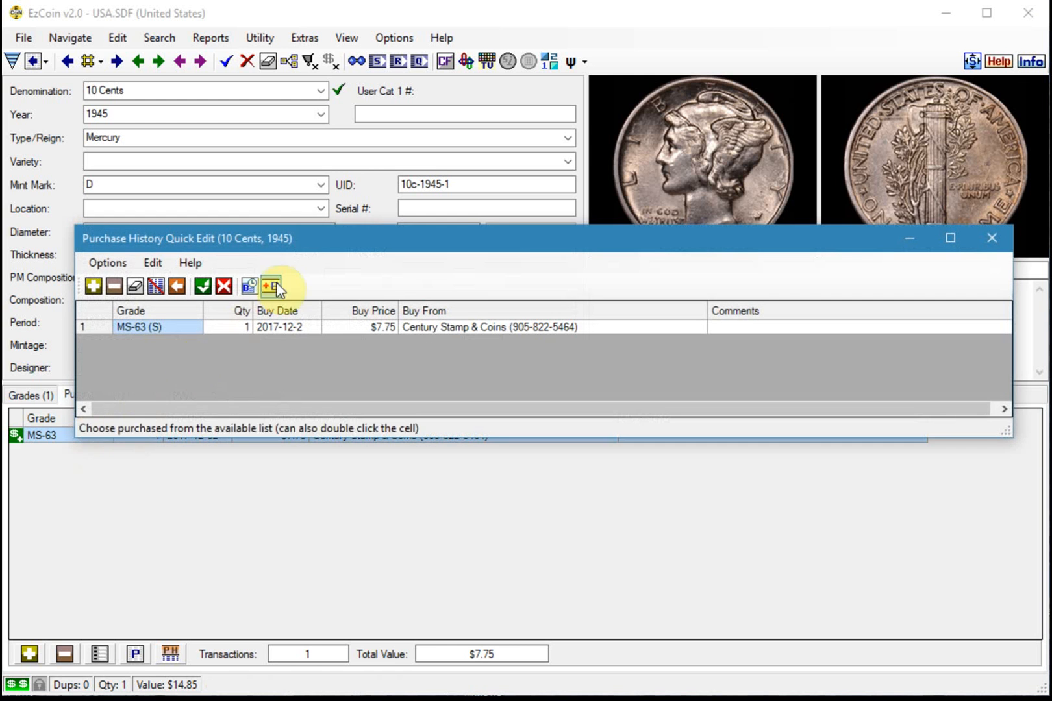
pyautogui.moveTo(335, 247); pyautogui.dragTo(306, 226)
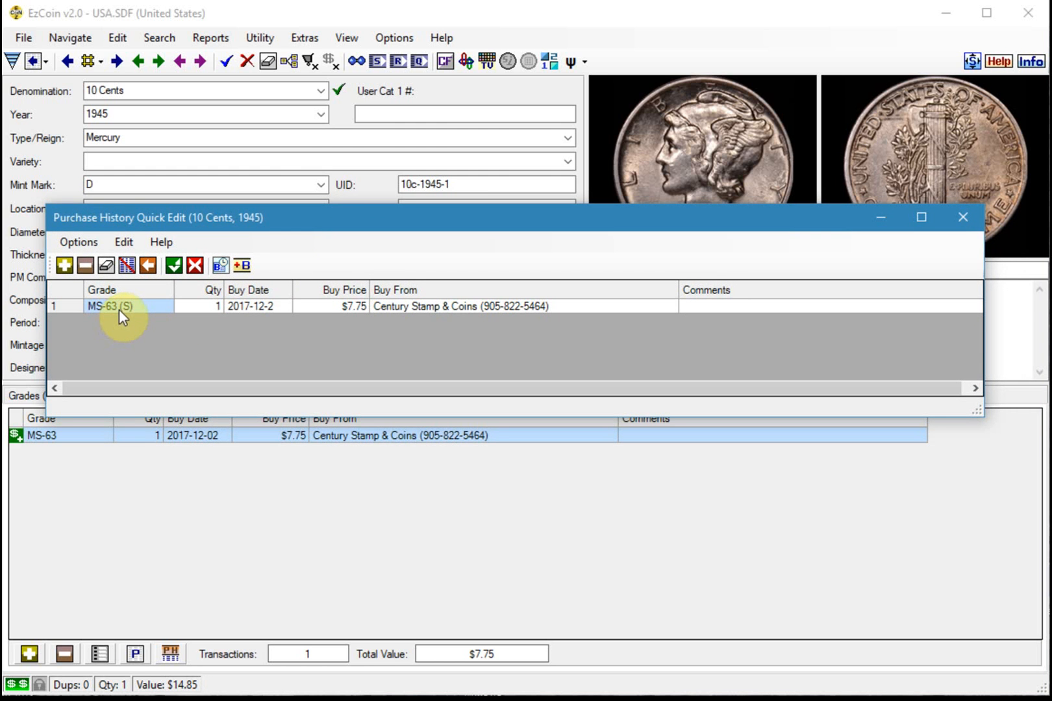
pyautogui.click(195, 265)
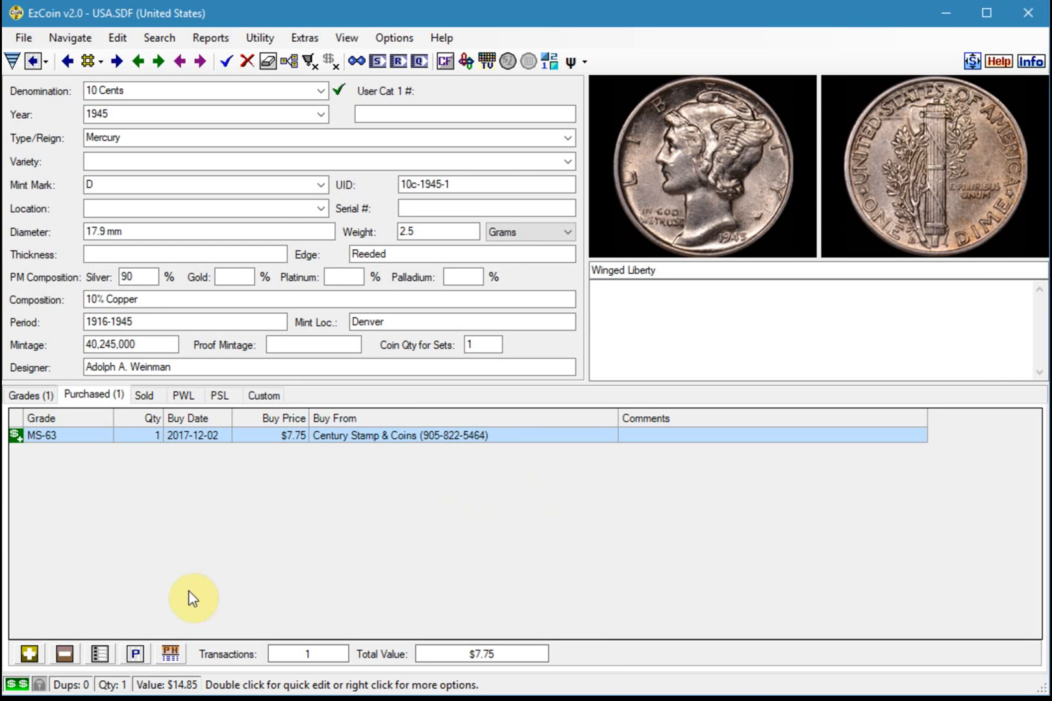
pyautogui.click(71, 658)
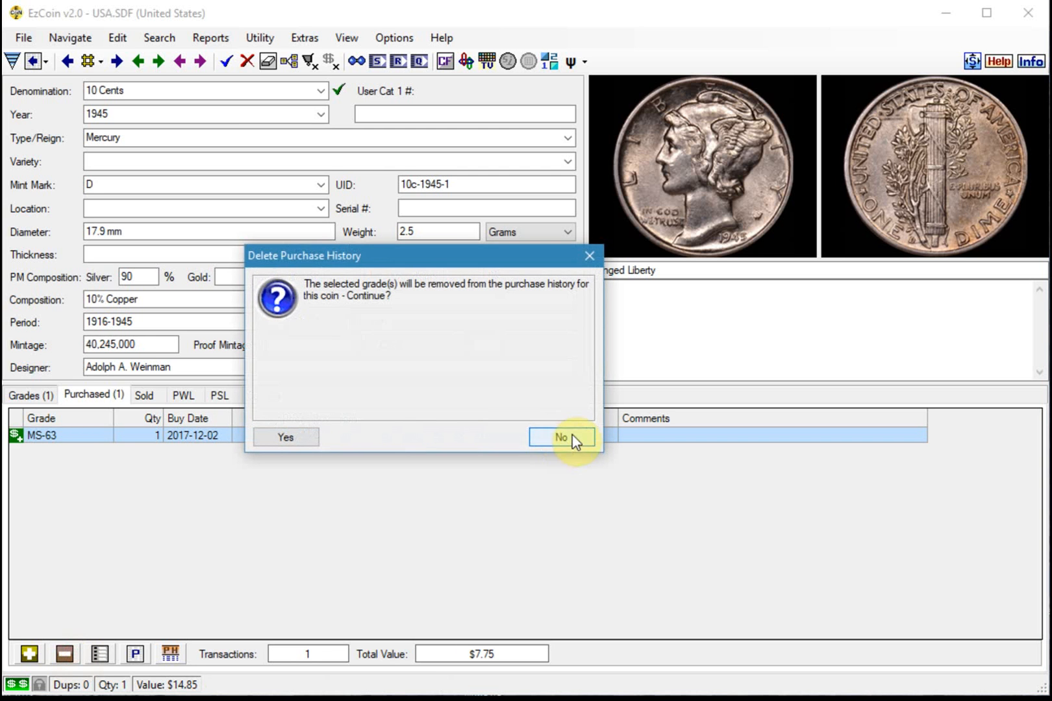
pyautogui.click(296, 436)
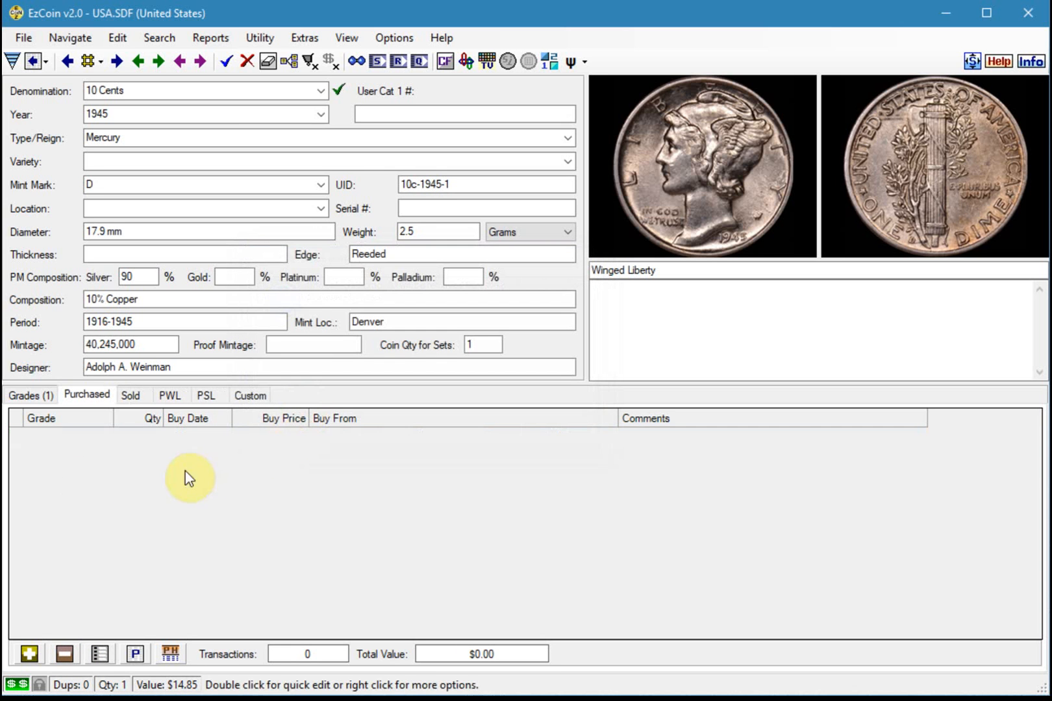
# Start a new purchase history entry for the coin's MS-63 grade with quantity 1 and a purchase price of 32
pyautogui.click(31, 399)
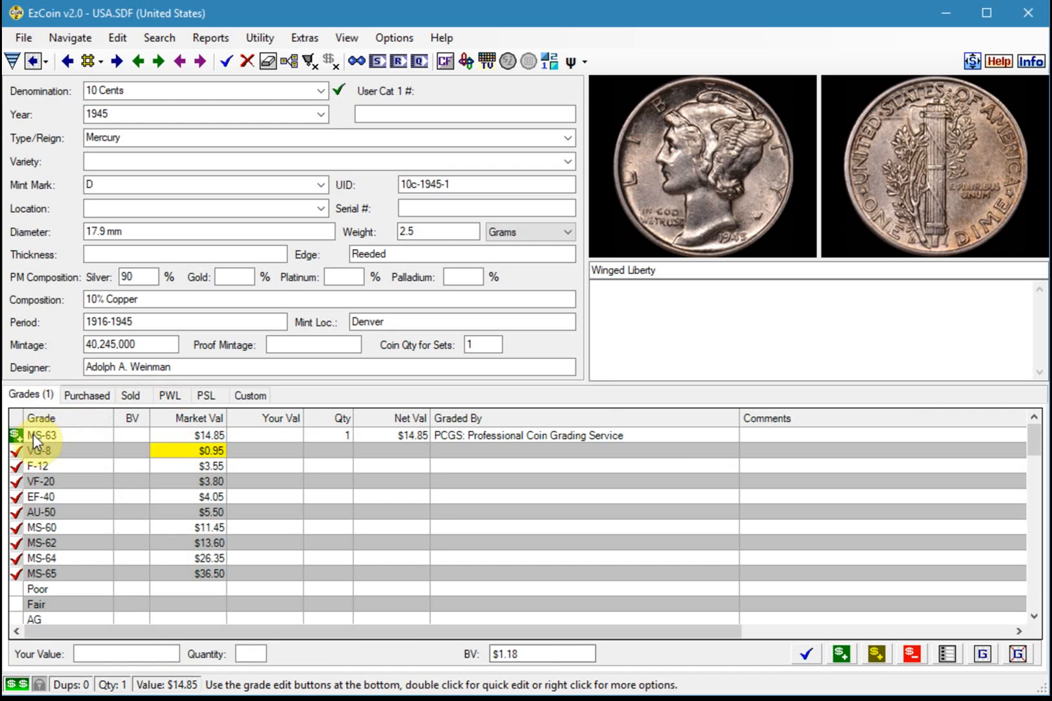
pyautogui.click(87, 395)
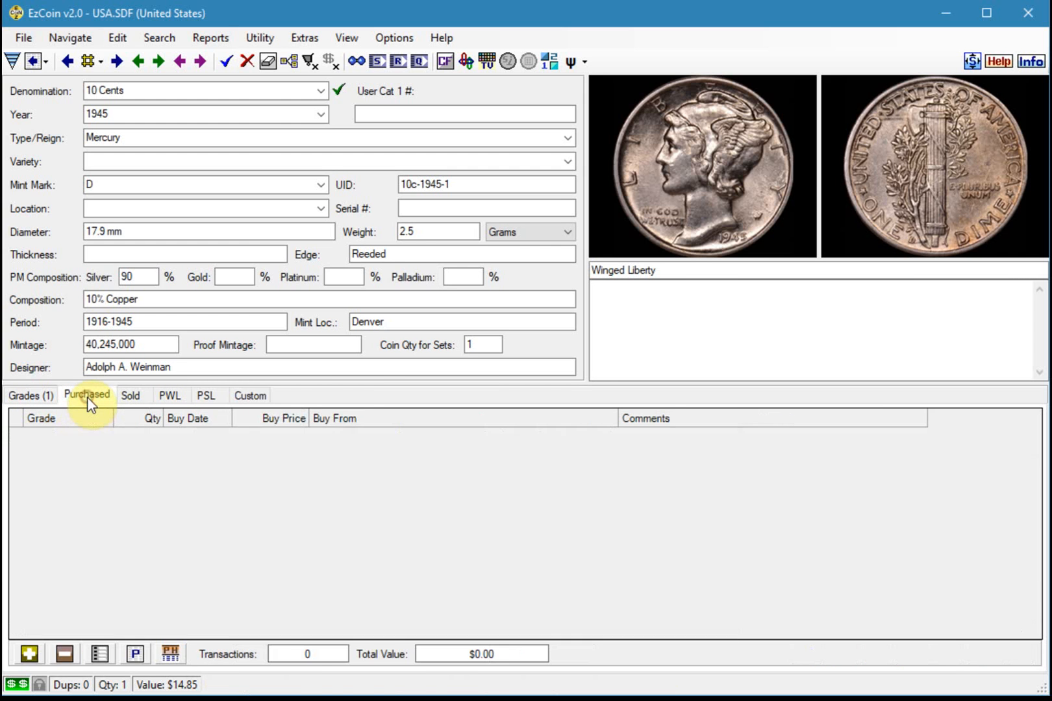
pyautogui.doubleClick(93, 448)
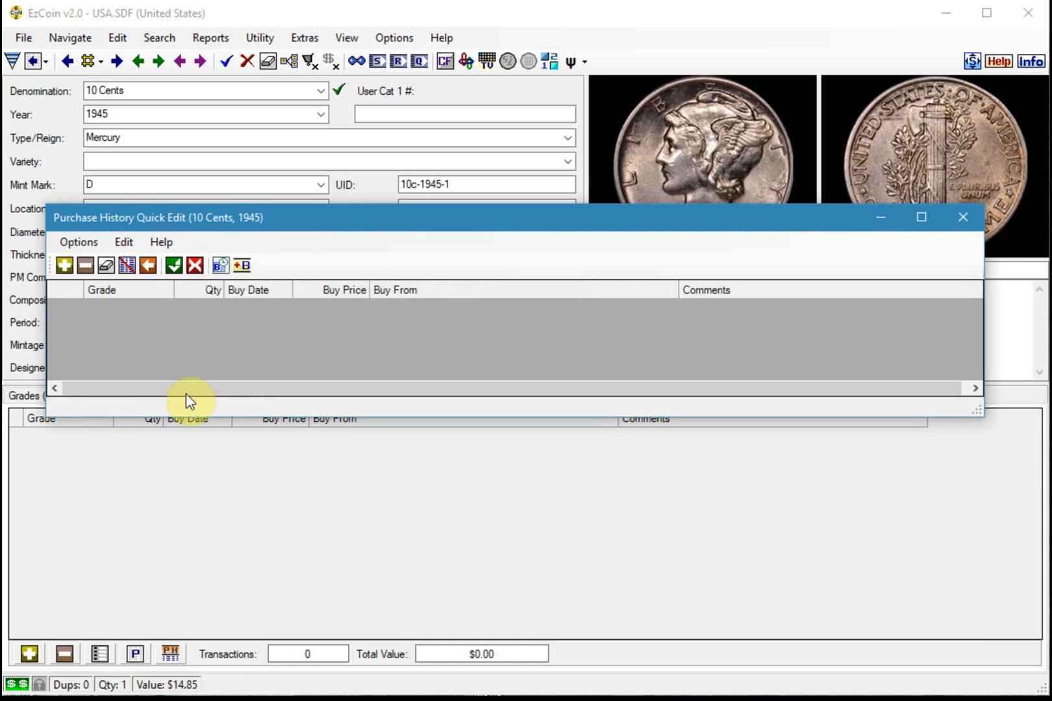
pyautogui.moveTo(230, 216); pyautogui.dragTo(229, 432)
pyautogui.click(63, 479)
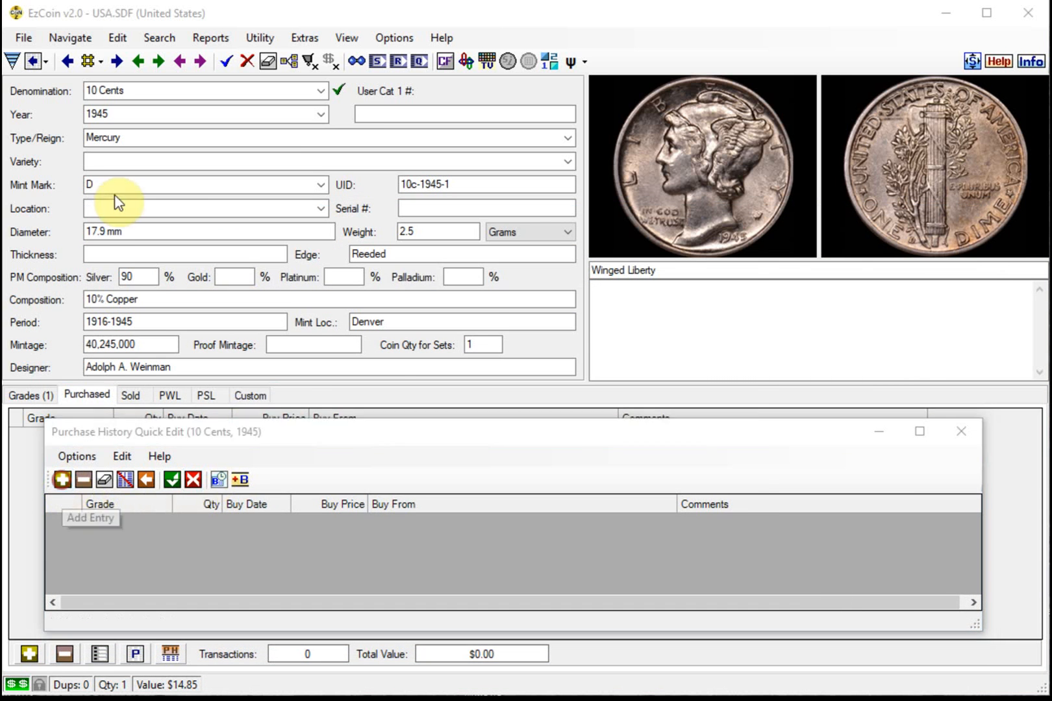
pyautogui.click(165, 195)
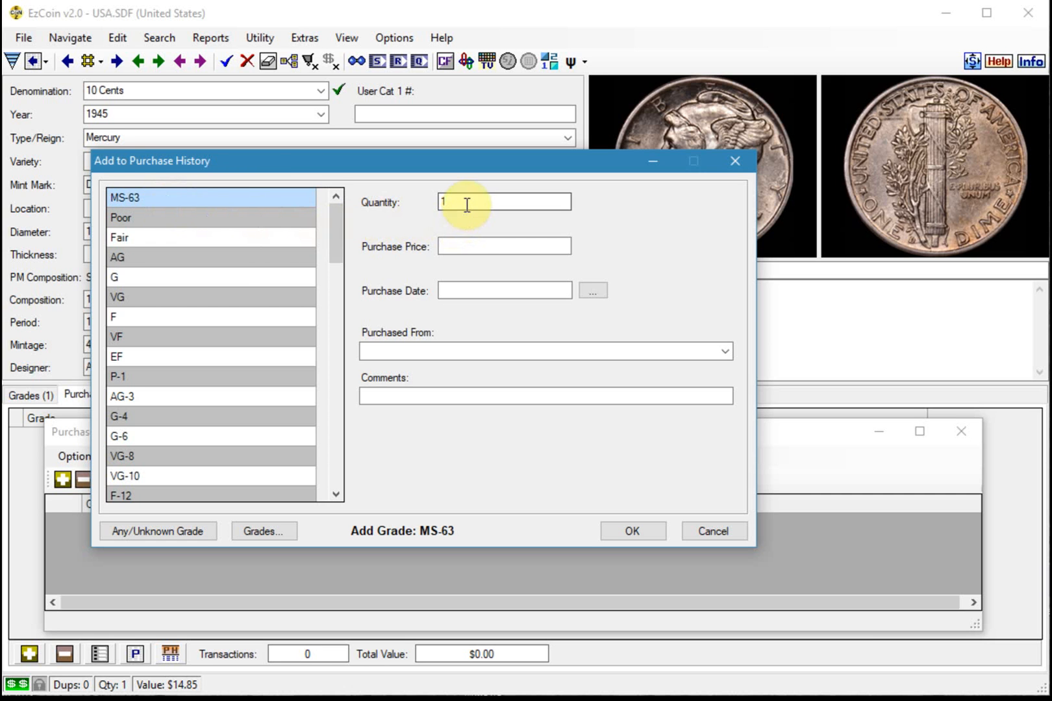
pyautogui.click(453, 245)
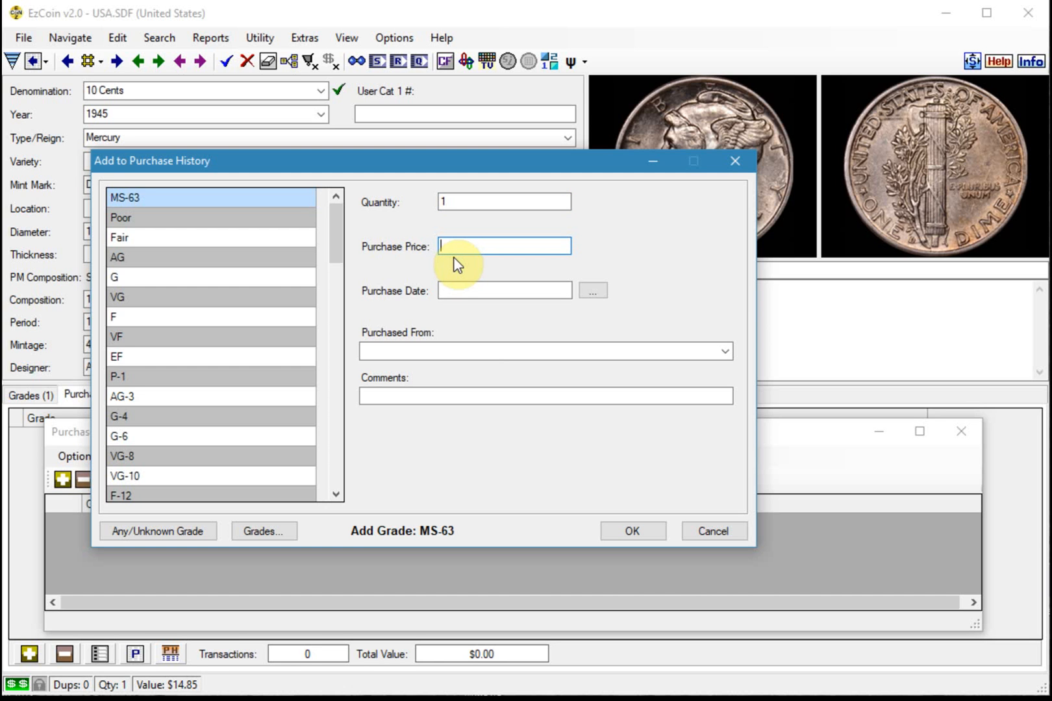
pyautogui.write('32')
# Set the purchase date of the new entry to January 9, 1996
pyautogui.click(592, 291)
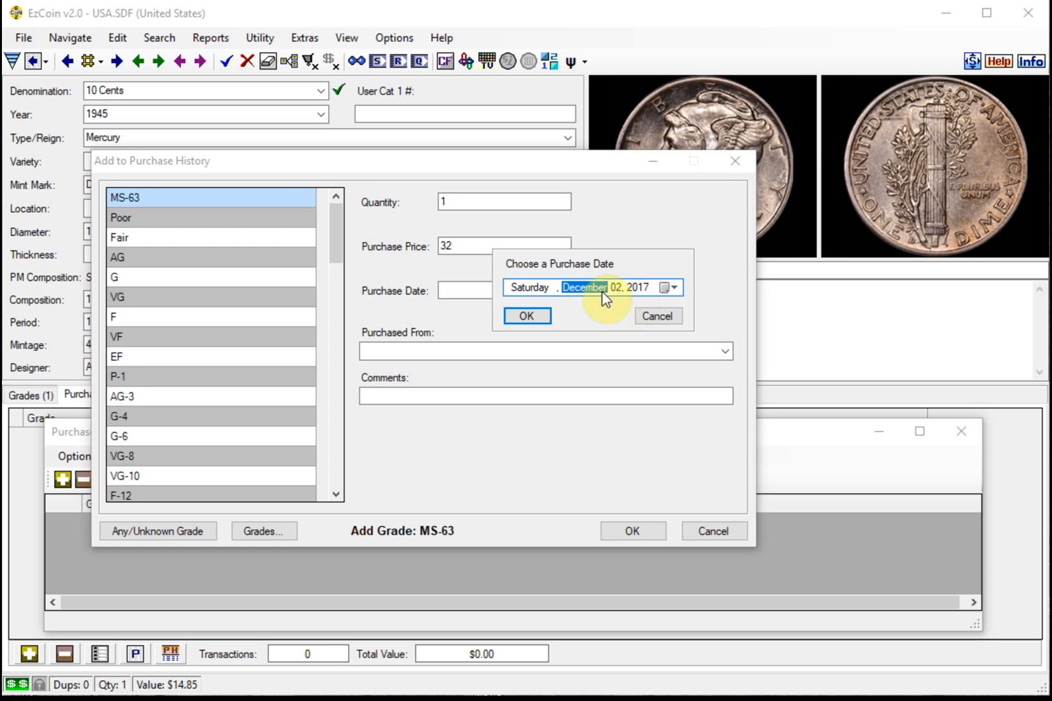
pyautogui.click(641, 293)
pyautogui.write('1996')
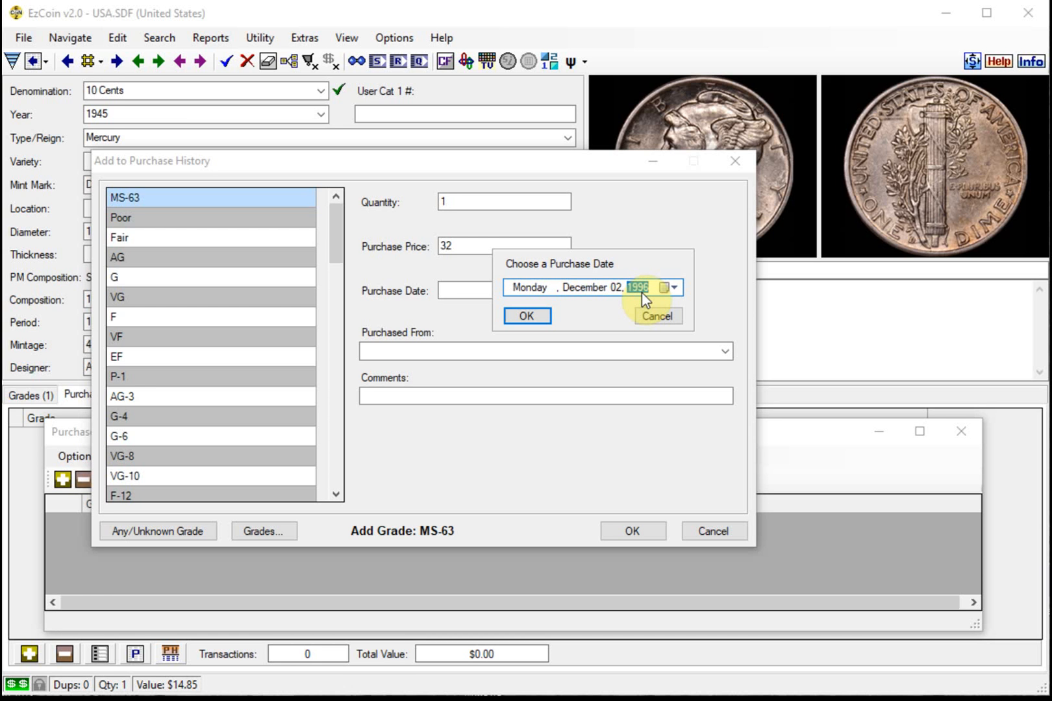
pyautogui.click(581, 287)
pyautogui.press('Down')
pyautogui.press('Down')
pyautogui.press('Down')
pyautogui.press('Down')
pyautogui.press('Down')
pyautogui.press('Down')
pyautogui.press('Down')
pyautogui.press('Down')
pyautogui.press('Down')
pyautogui.press('Down')
pyautogui.press('Down')
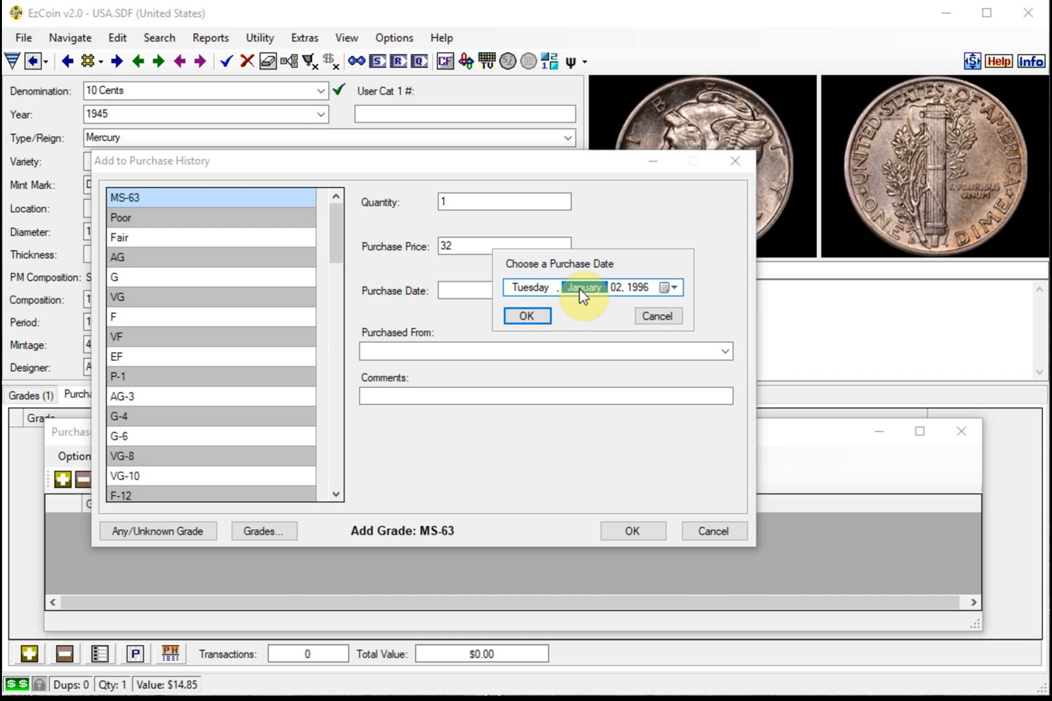
pyautogui.click(616, 288)
pyautogui.write('9')
pyautogui.click(530, 315)
# Choose Century Stamp & Coins as the seller, add the entry and save the purchase history
pyautogui.click(446, 351)
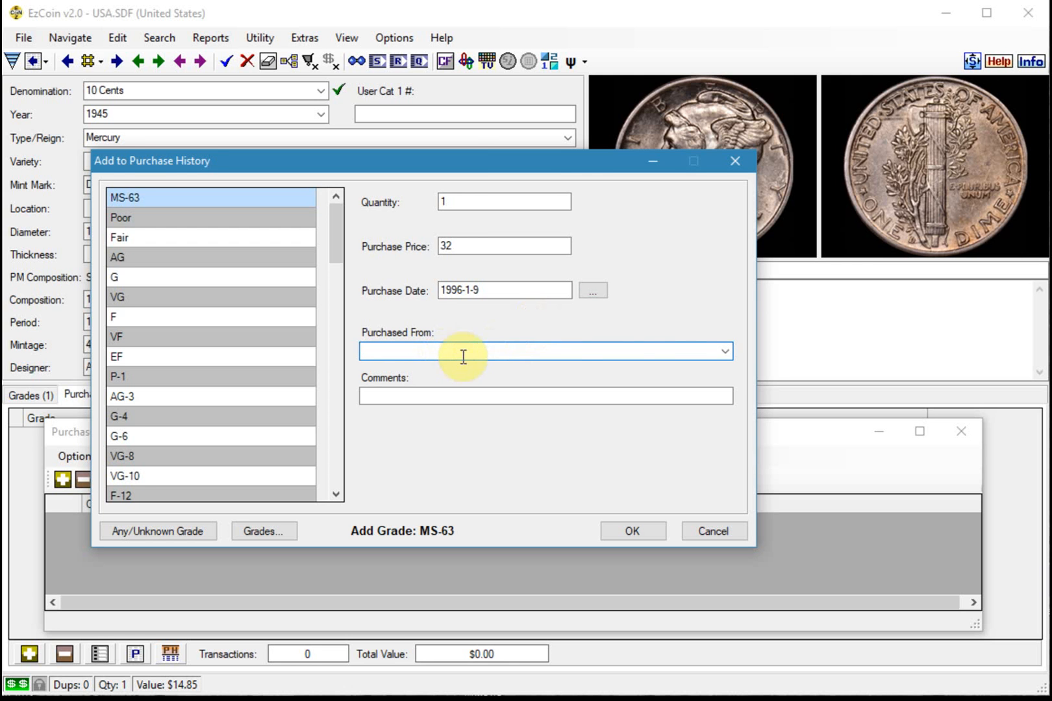
pyautogui.click(725, 351)
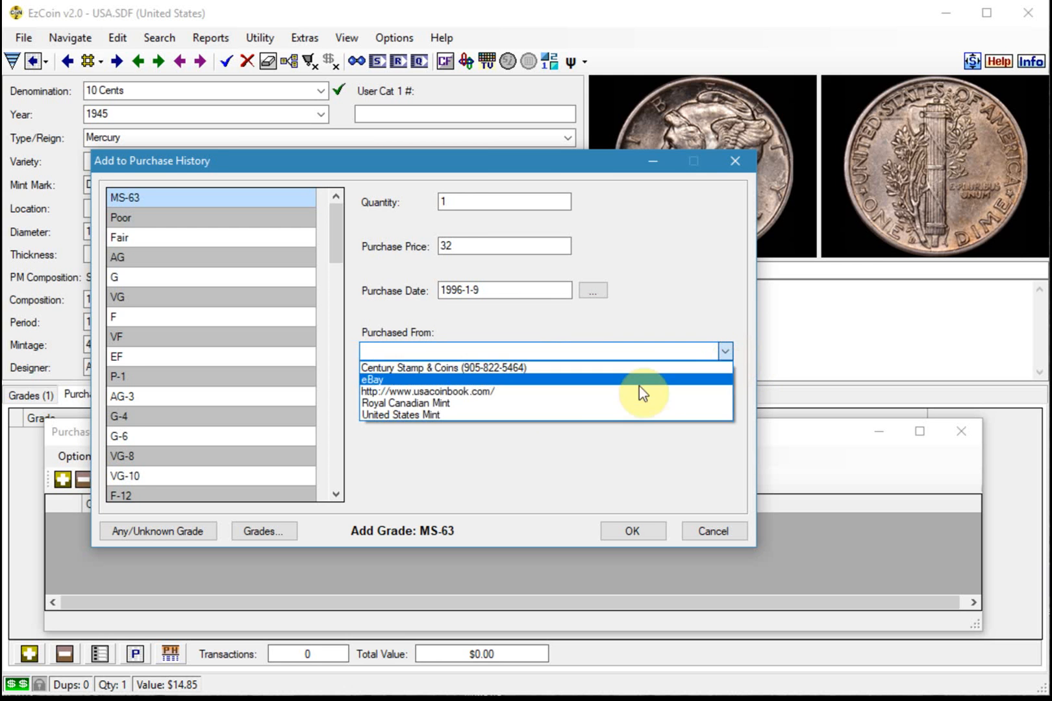
pyautogui.click(455, 368)
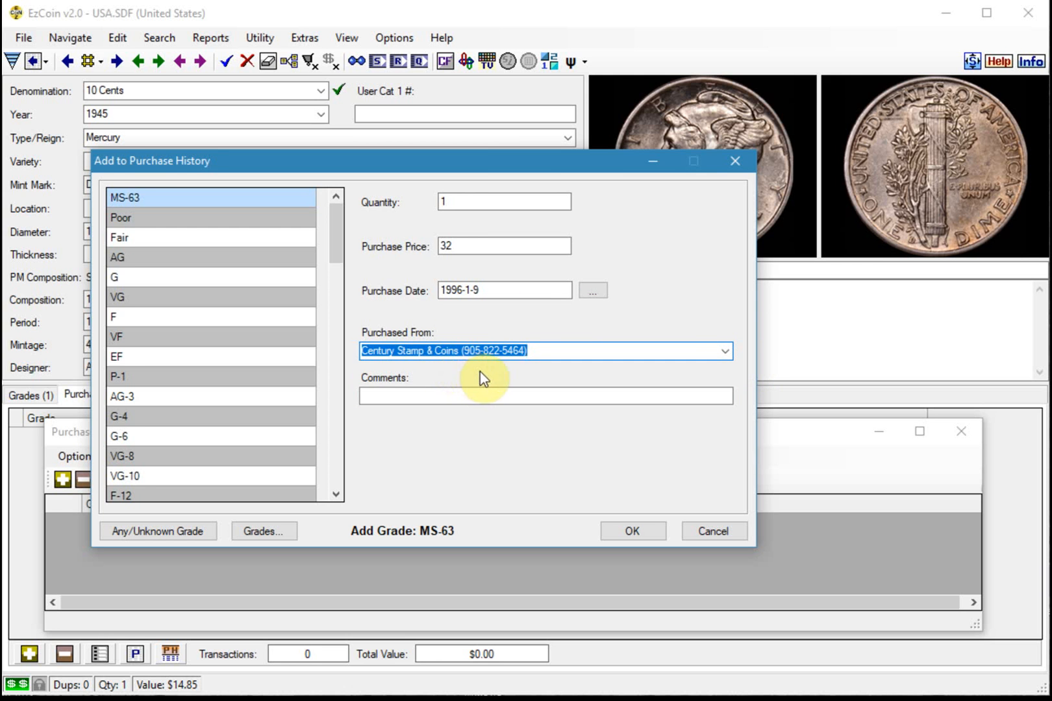
pyautogui.click(627, 535)
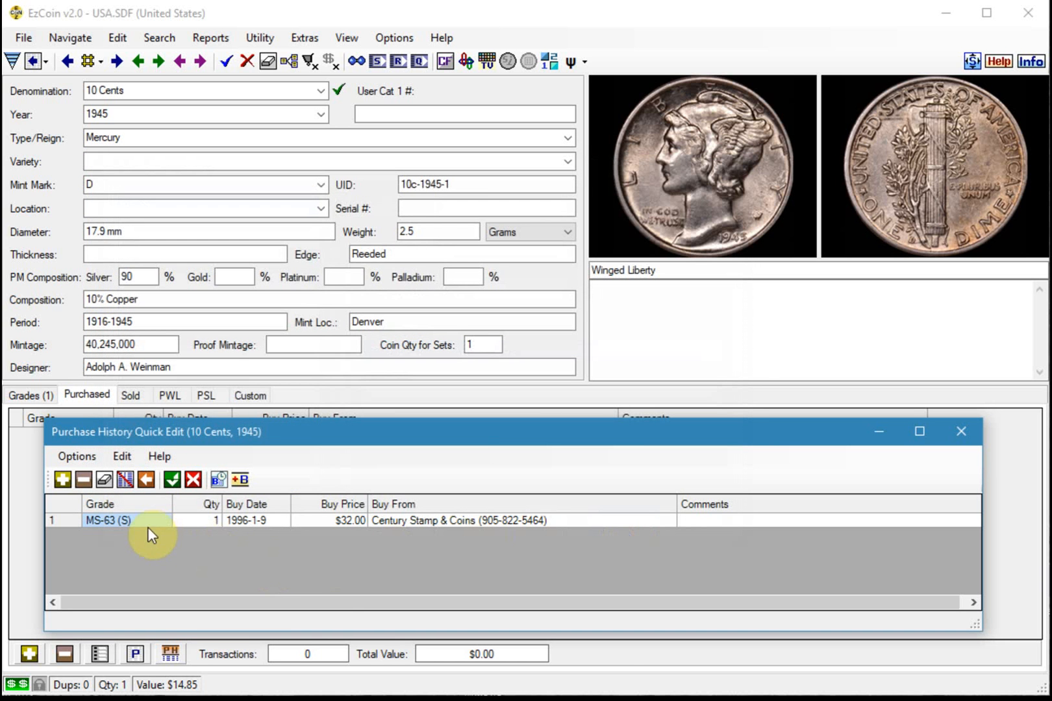
pyautogui.click(172, 480)
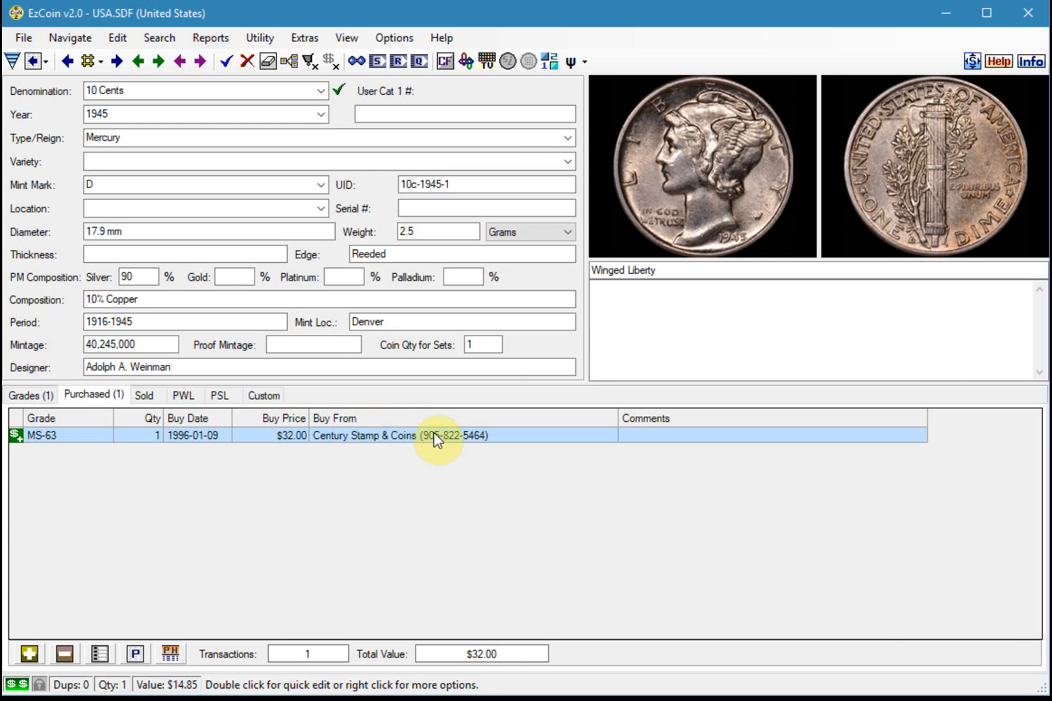
# Run the Quick Stats 1 report on all inventoried data, review it in the spreadsheet viewer and close it
pyautogui.click(36, 396)
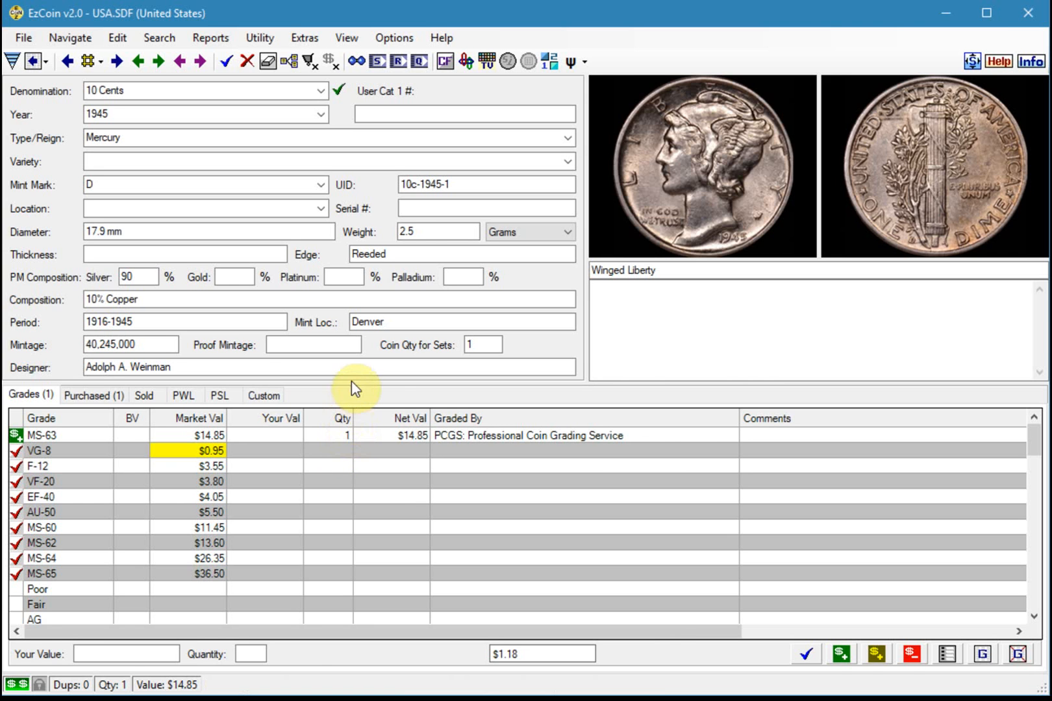
pyautogui.click(422, 64)
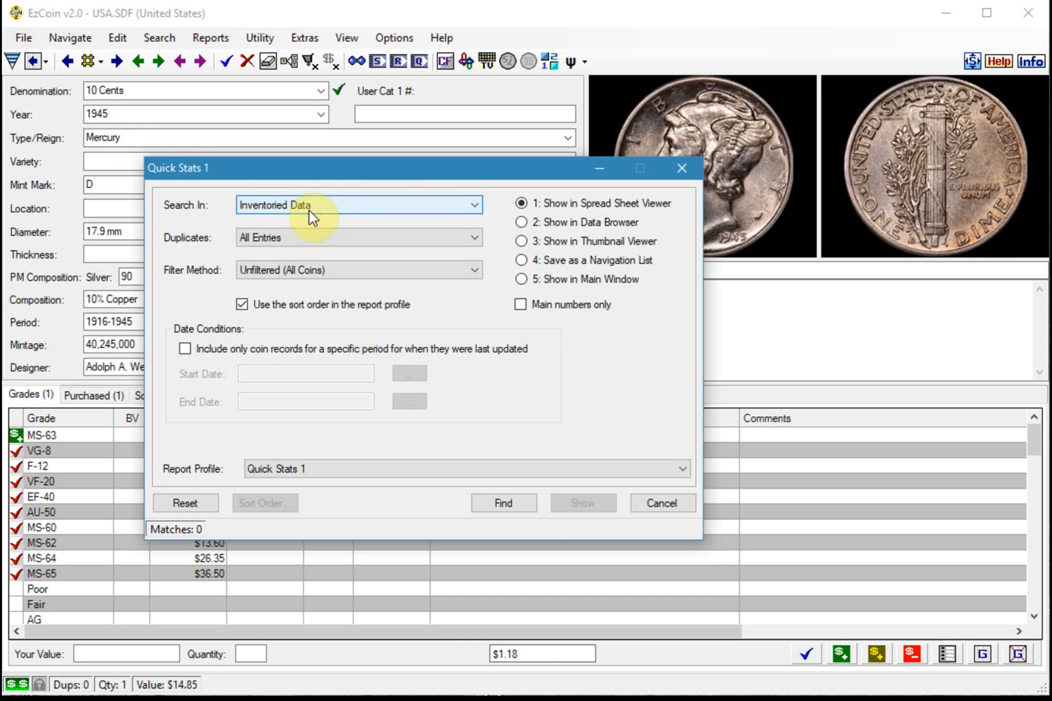
pyautogui.click(500, 503)
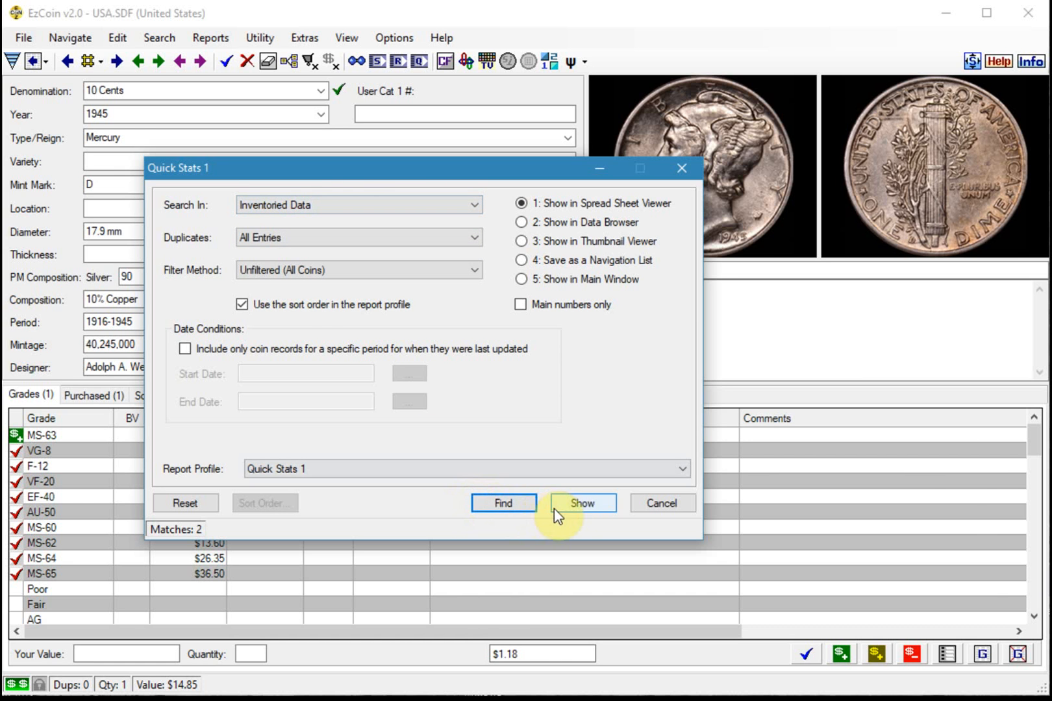
pyautogui.click(572, 508)
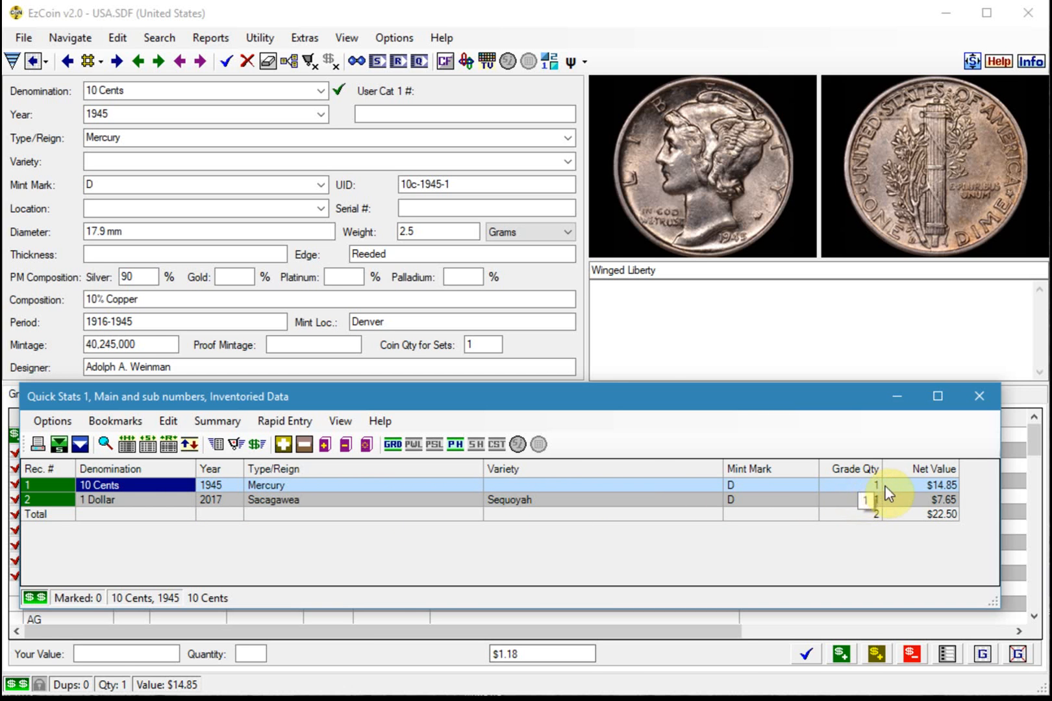
pyautogui.click(979, 397)
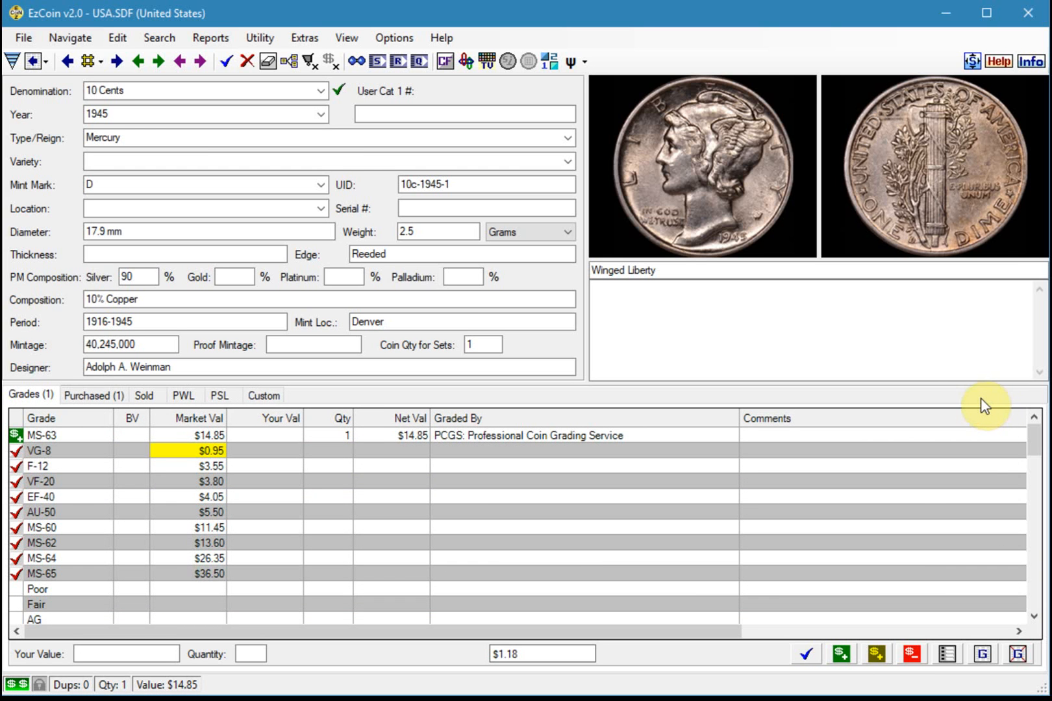
# Run the grade details report for all grades, review its columns through the grade location and close it
pyautogui.click(209, 38)
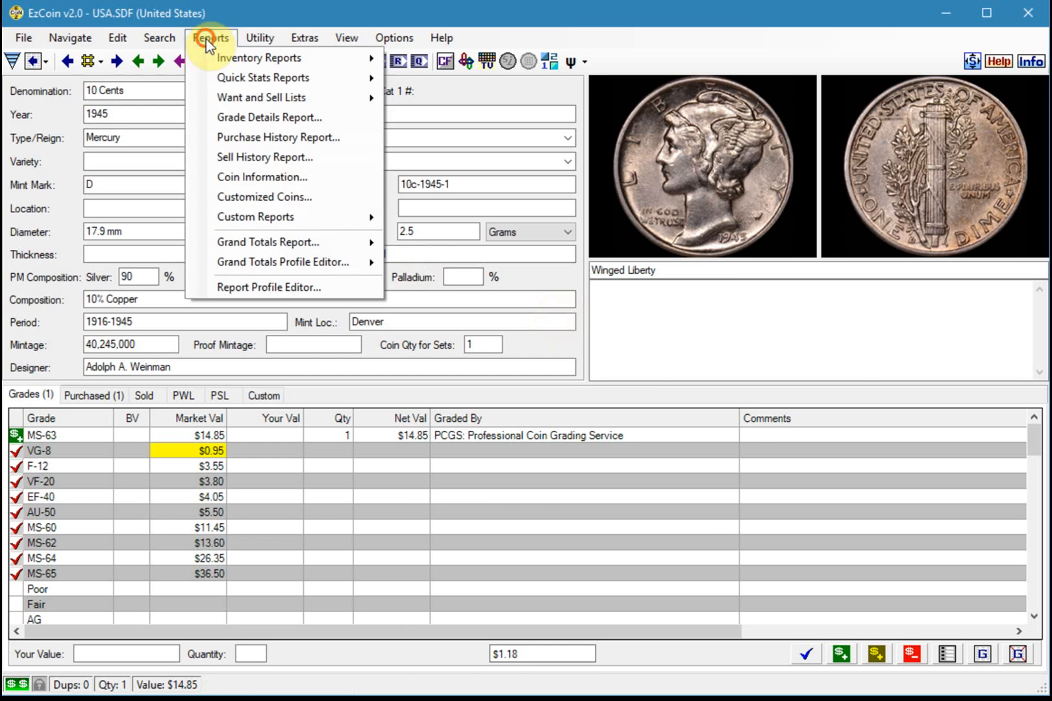
pyautogui.click(284, 123)
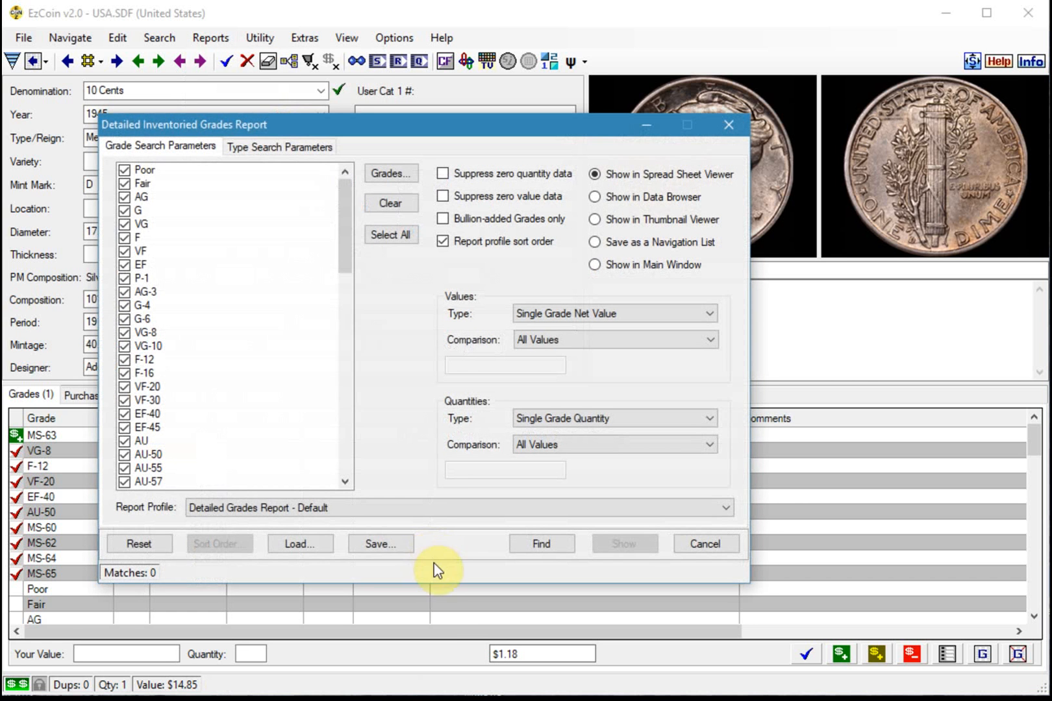
pyautogui.click(391, 205)
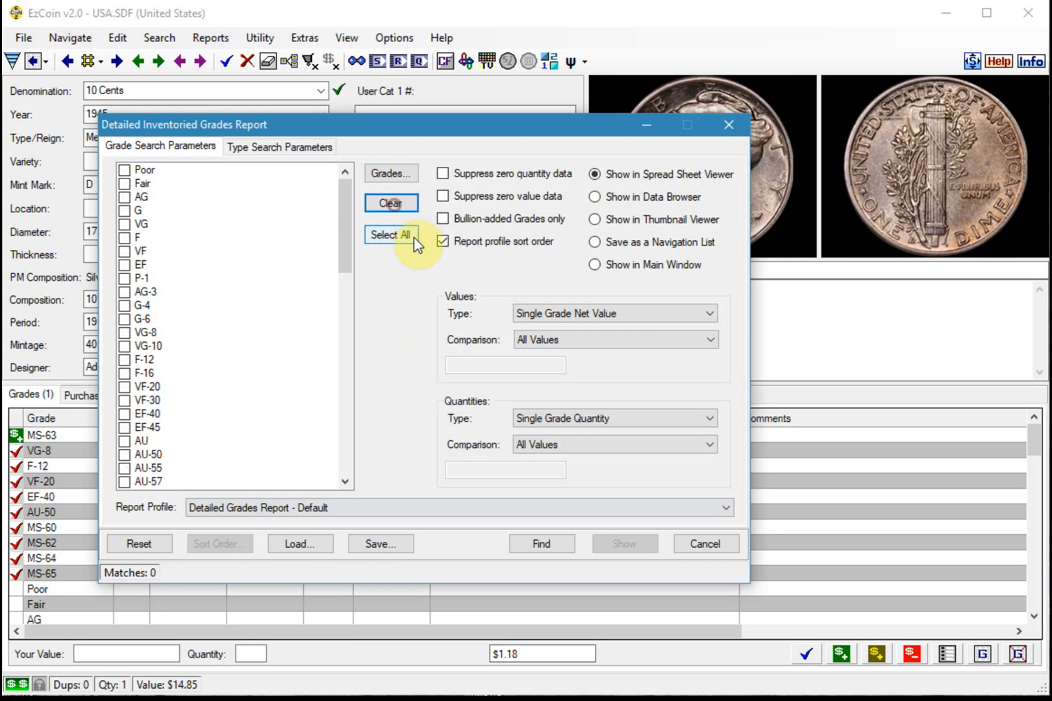
pyautogui.click(401, 236)
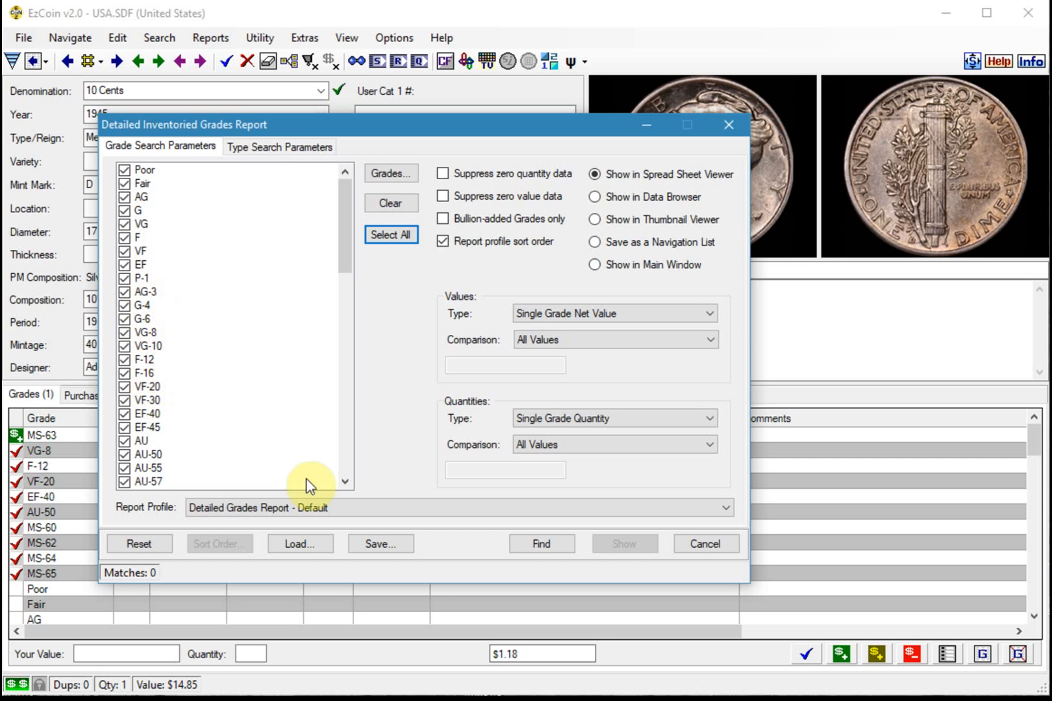
pyautogui.click(550, 546)
pyautogui.click(625, 547)
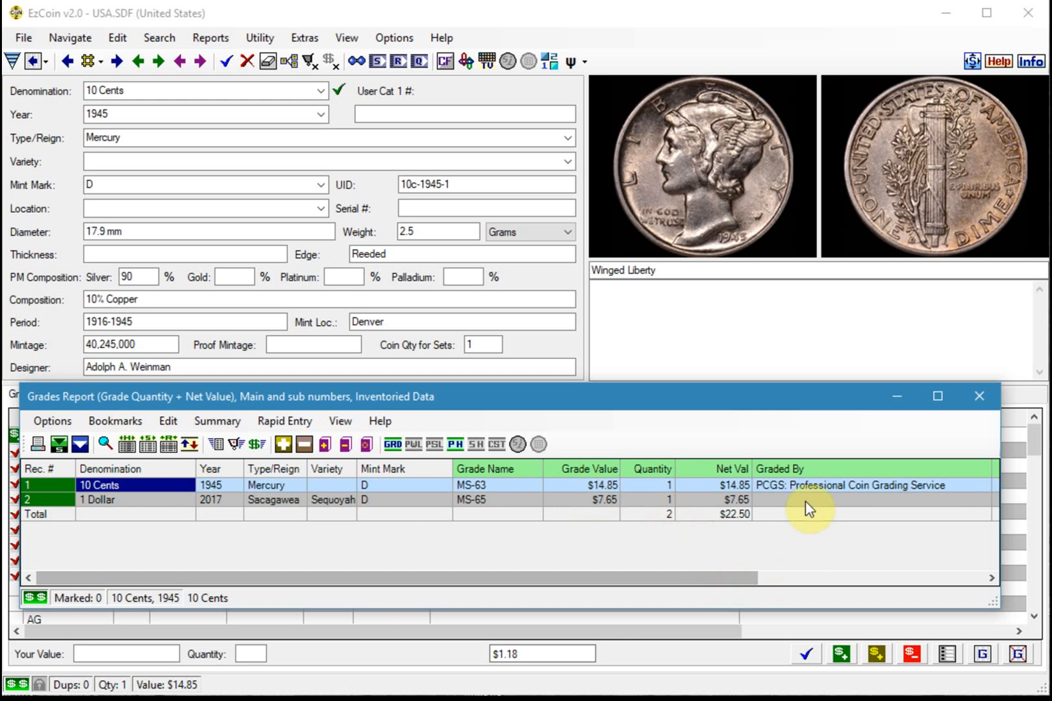
pyautogui.moveTo(751, 578); pyautogui.dragTo(968, 582)
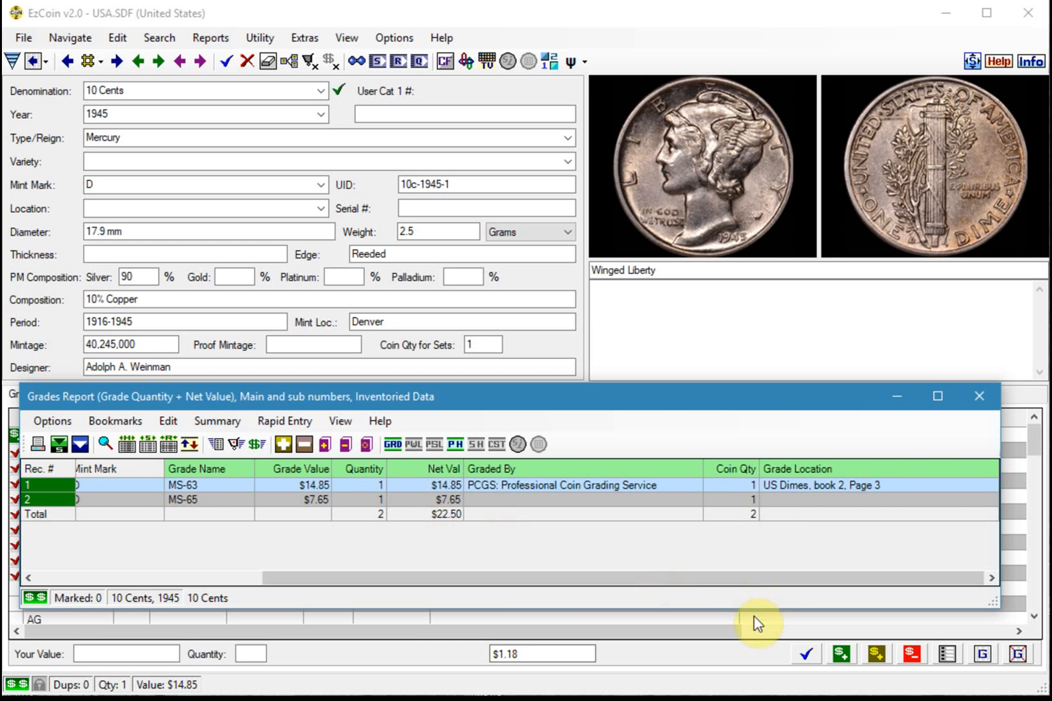
pyautogui.moveTo(730, 578); pyautogui.dragTo(491, 601)
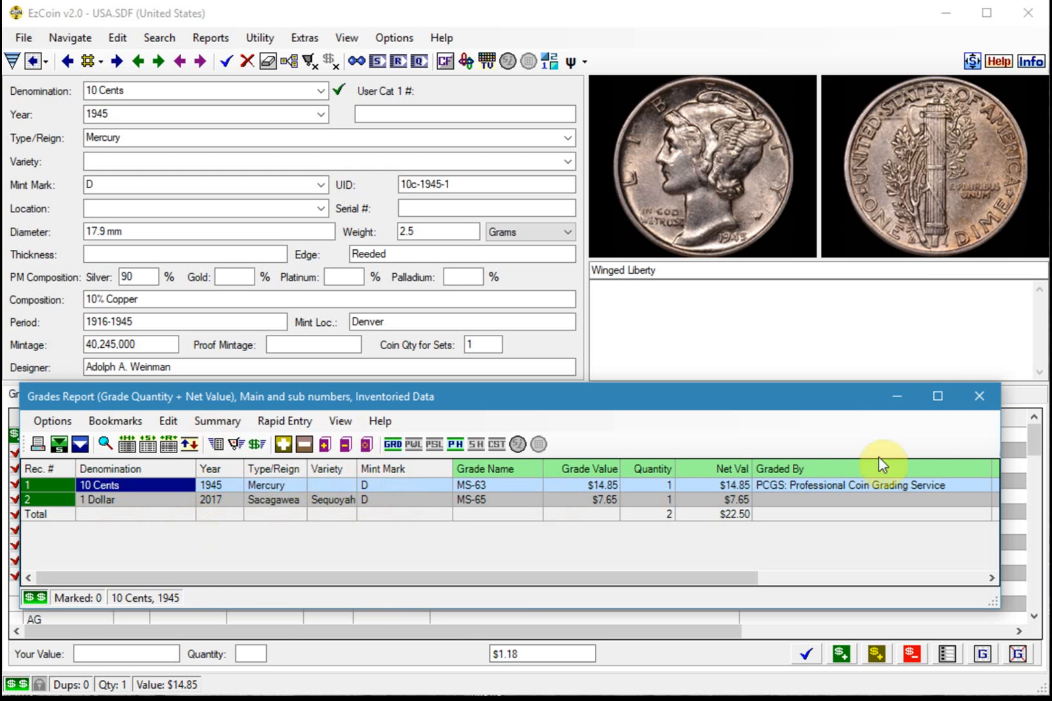
pyautogui.click(980, 398)
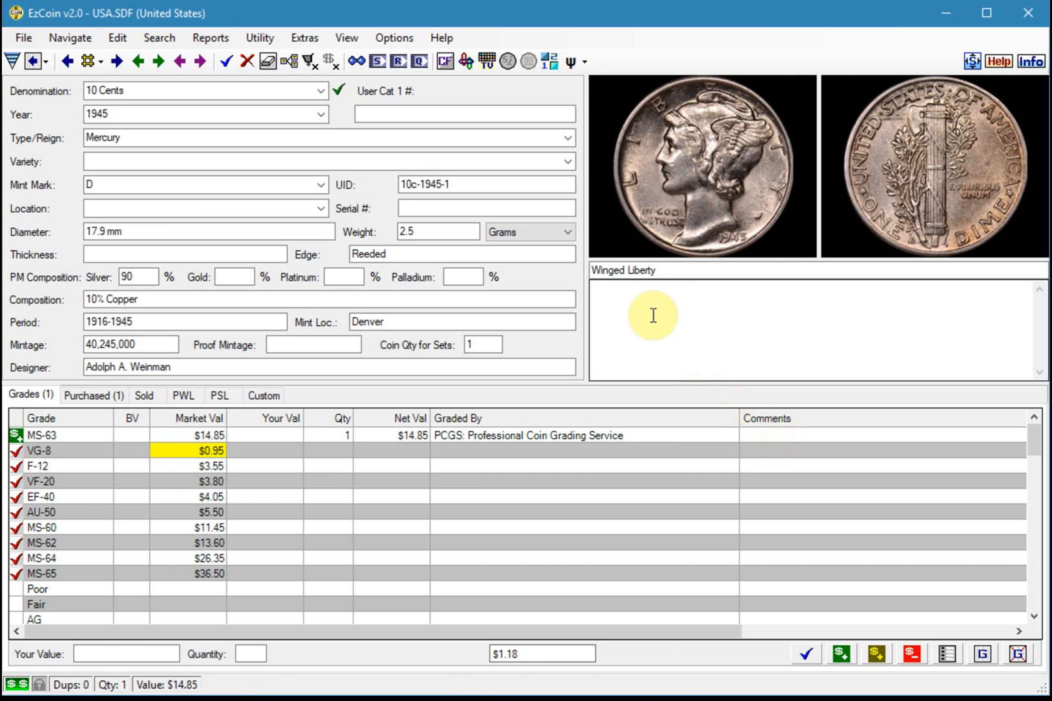
# Run the basic Grand Totals Report in horizontal format for all files, review it and close it
pyautogui.click(211, 37)
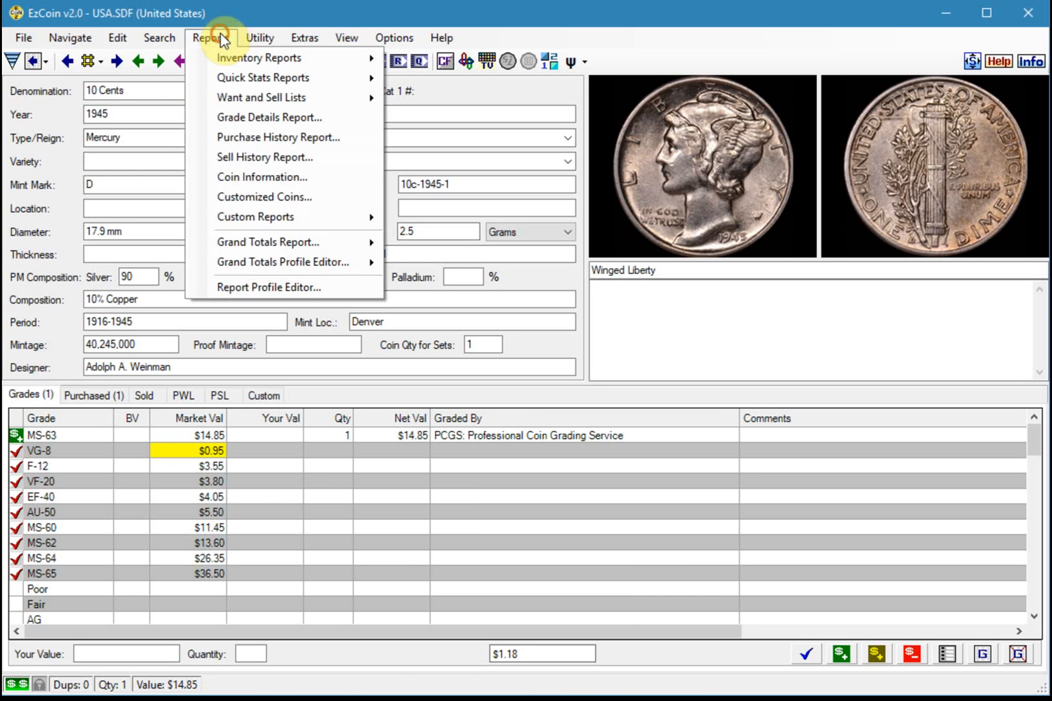
pyautogui.moveTo(345, 242)
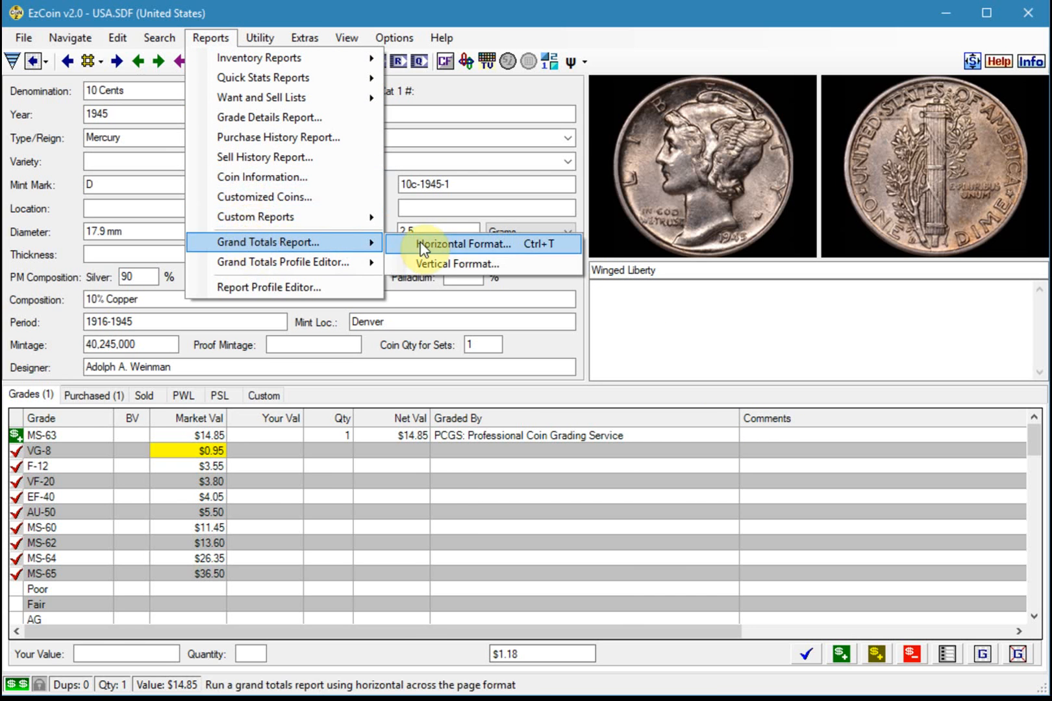
pyautogui.click(446, 244)
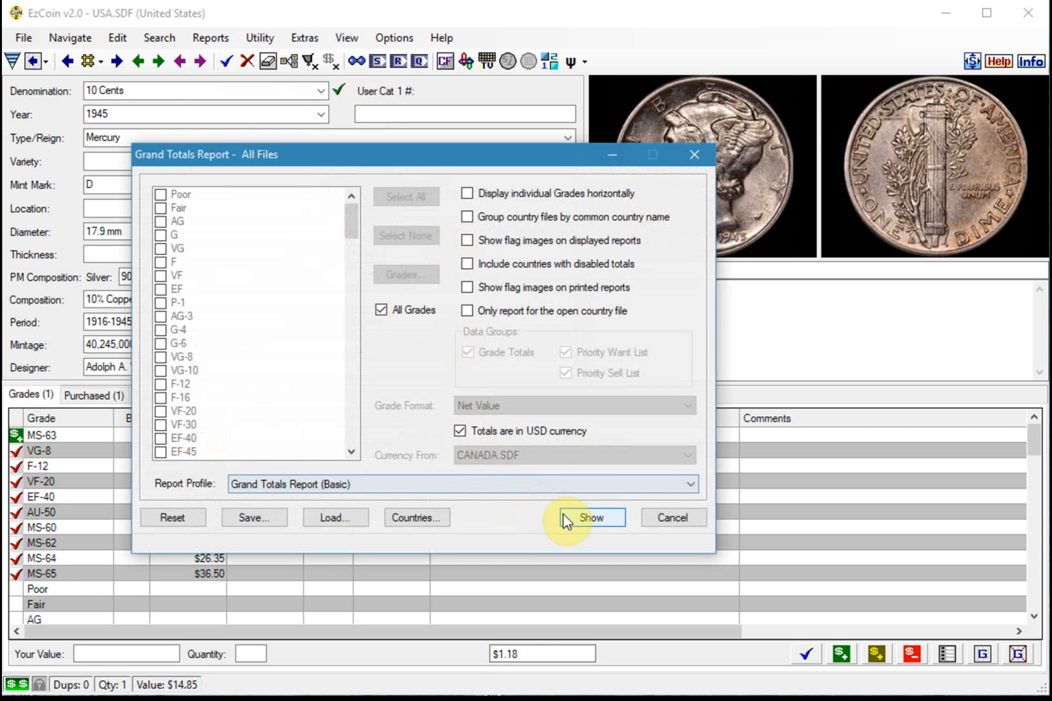
pyautogui.click(582, 520)
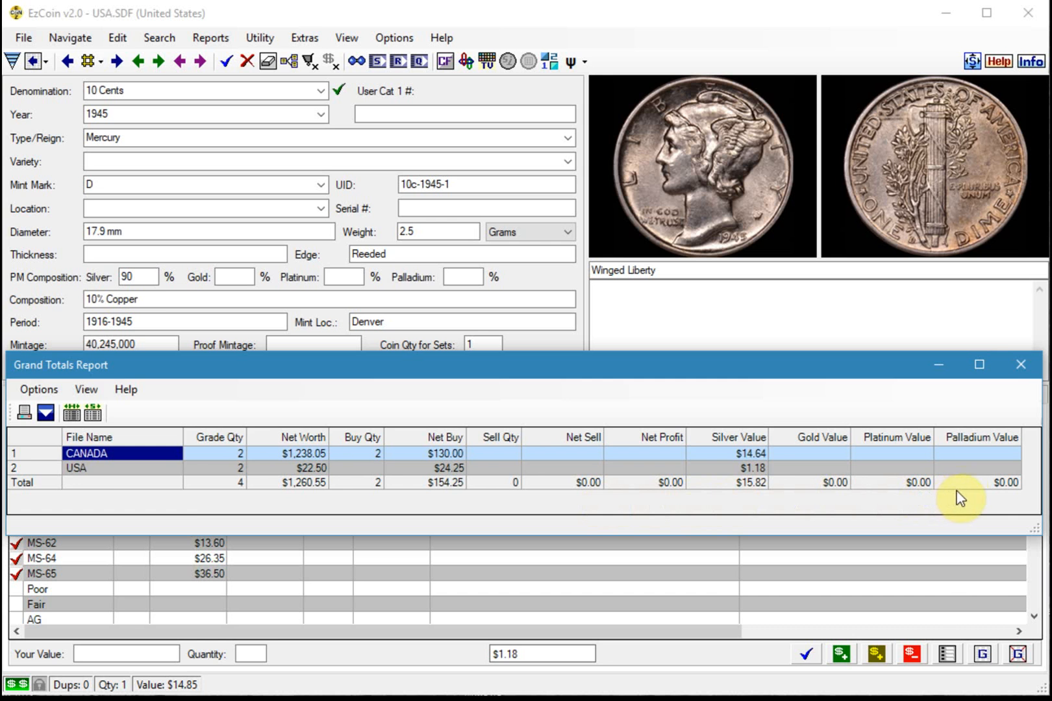
pyautogui.click(1021, 368)
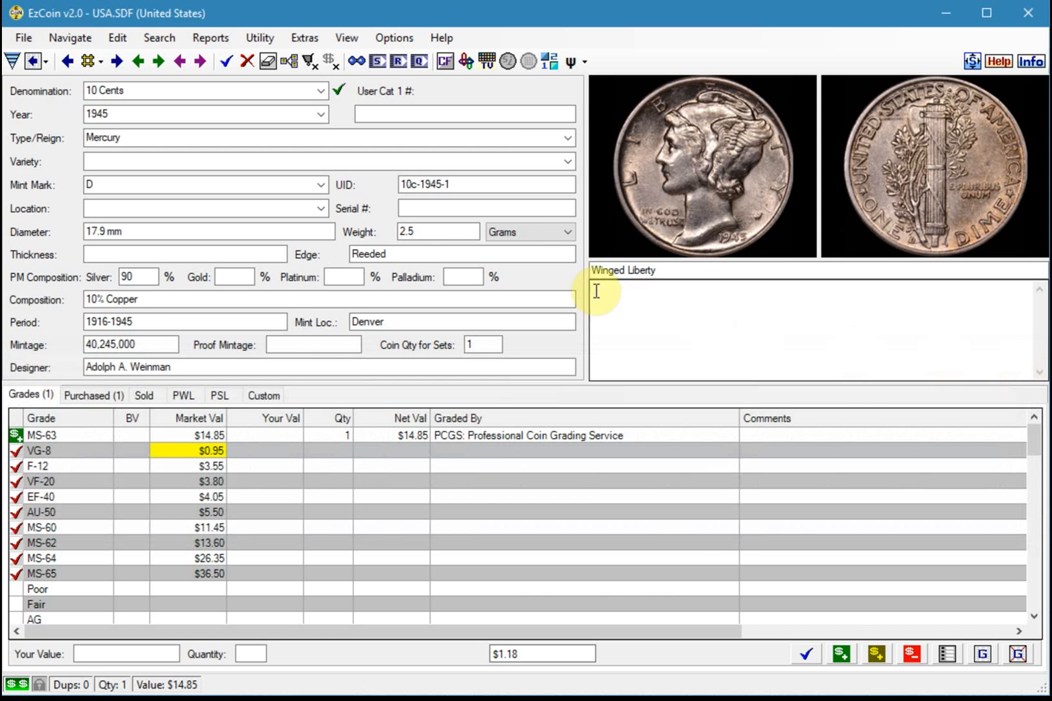